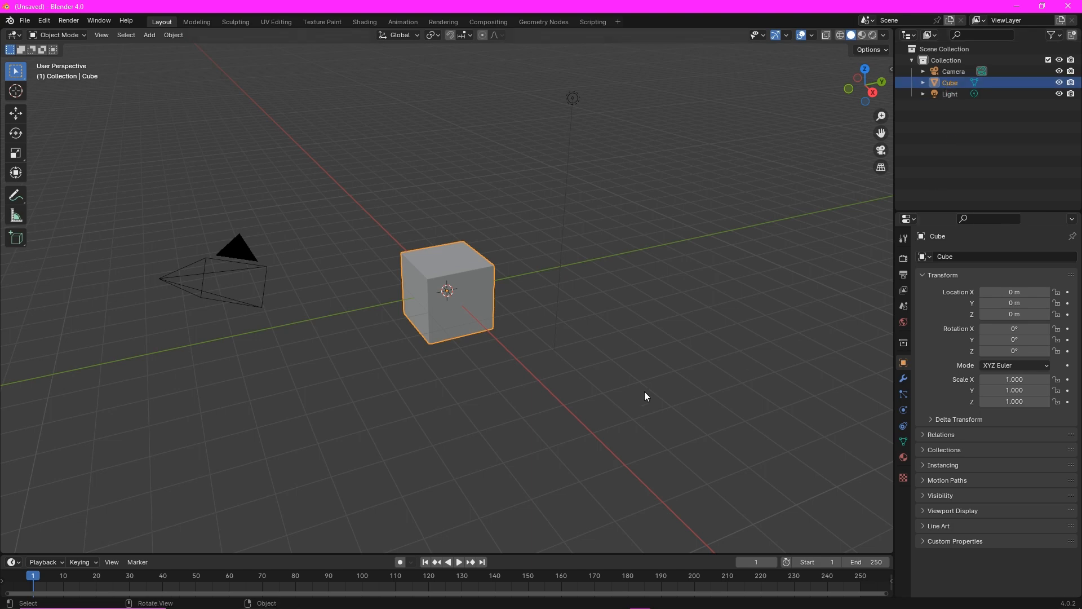
Scale the default cube into a long box, to about 3.325 in Y, 7.07 in X and 1.699 in Z.
click(16, 153)
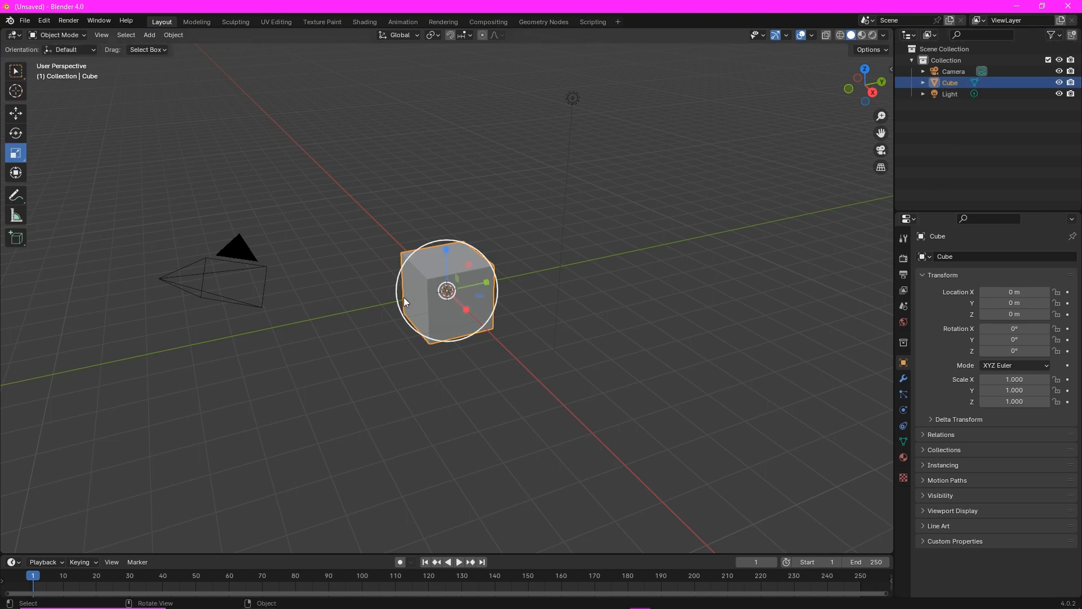
drag(487, 282, 574, 270)
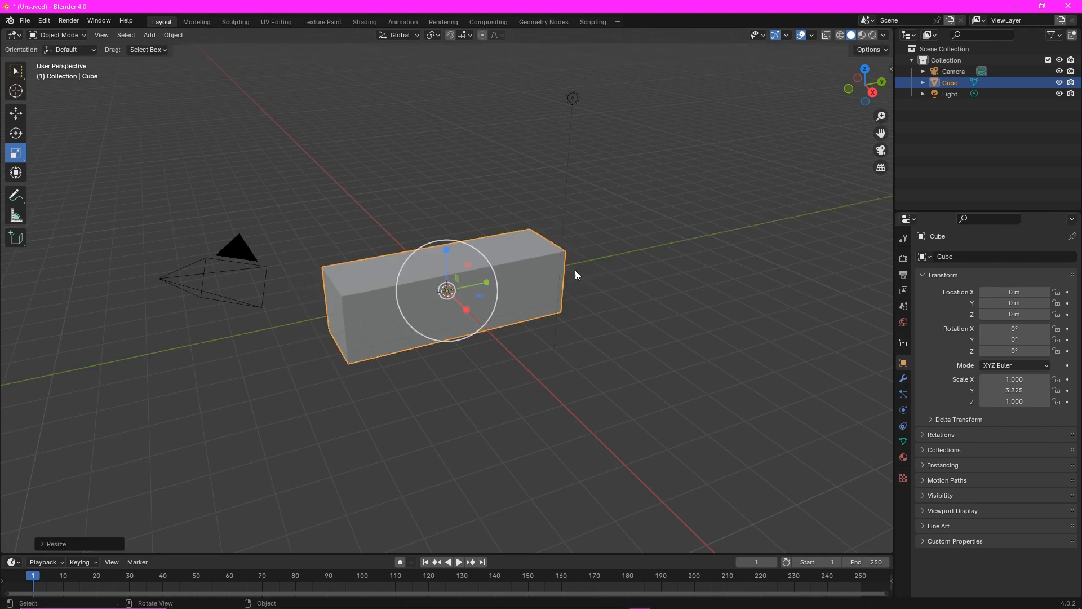
drag(469, 308, 609, 424)
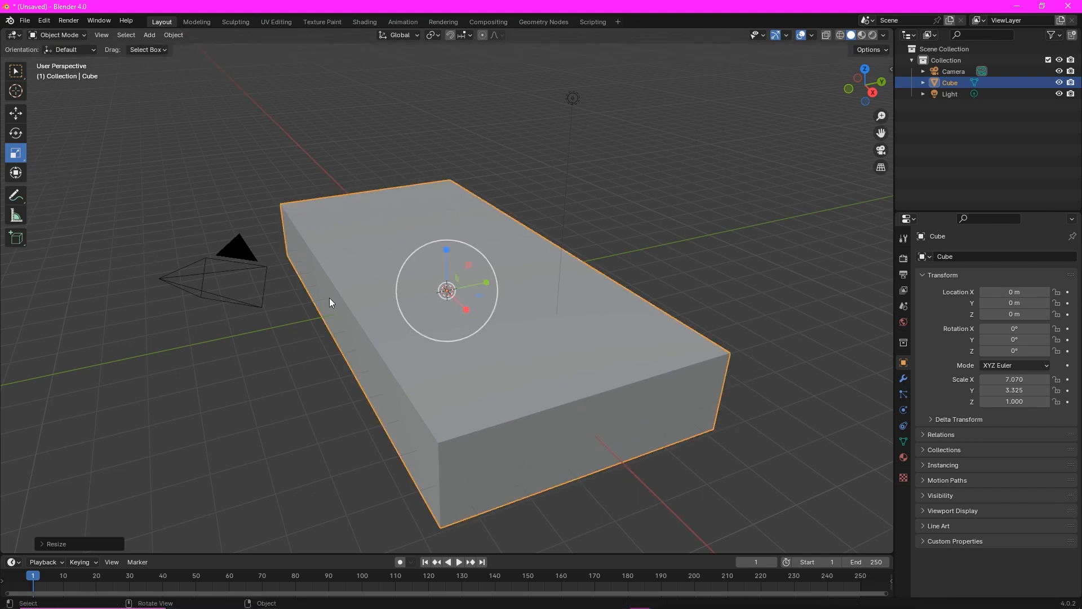
key(s)
key(z)
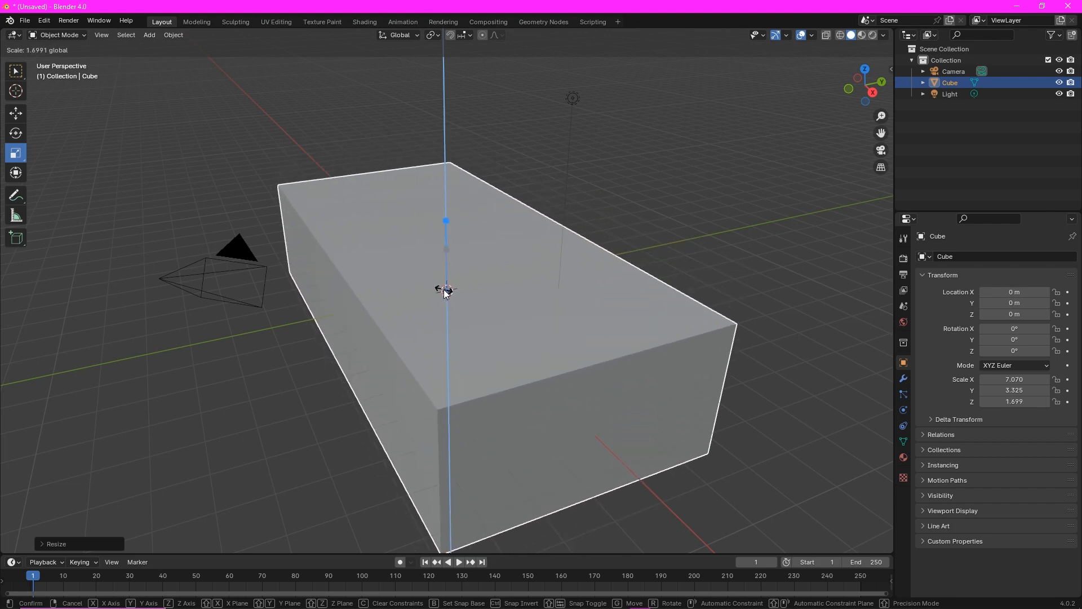
click(445, 292)
scroll(566, 401, down, 3)
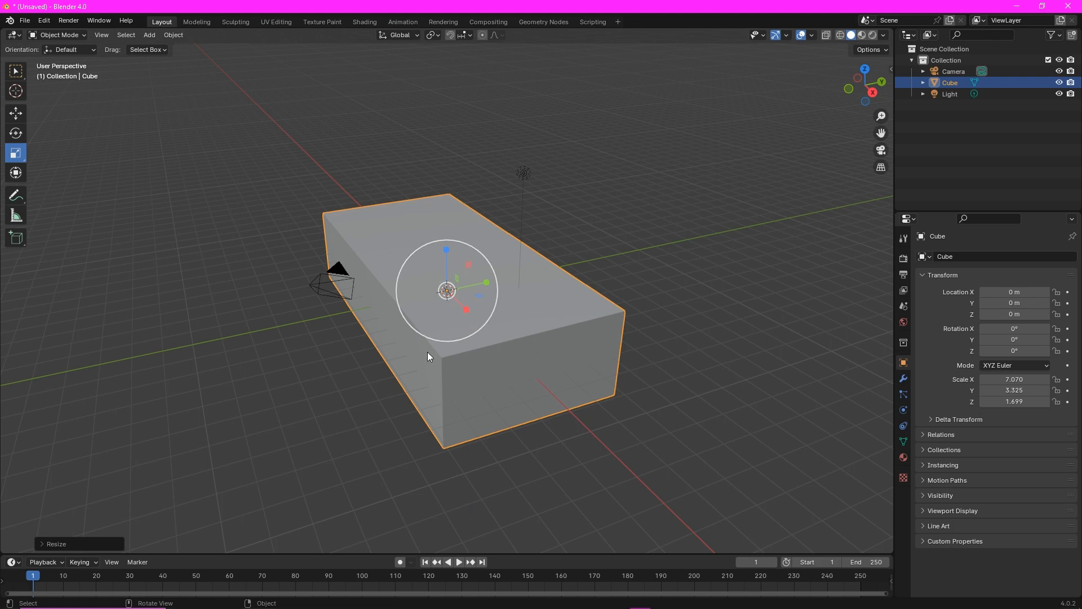
Switch to Roblox Studio and close the open Baseplate place without saving its changes.
key(alt+Tab)
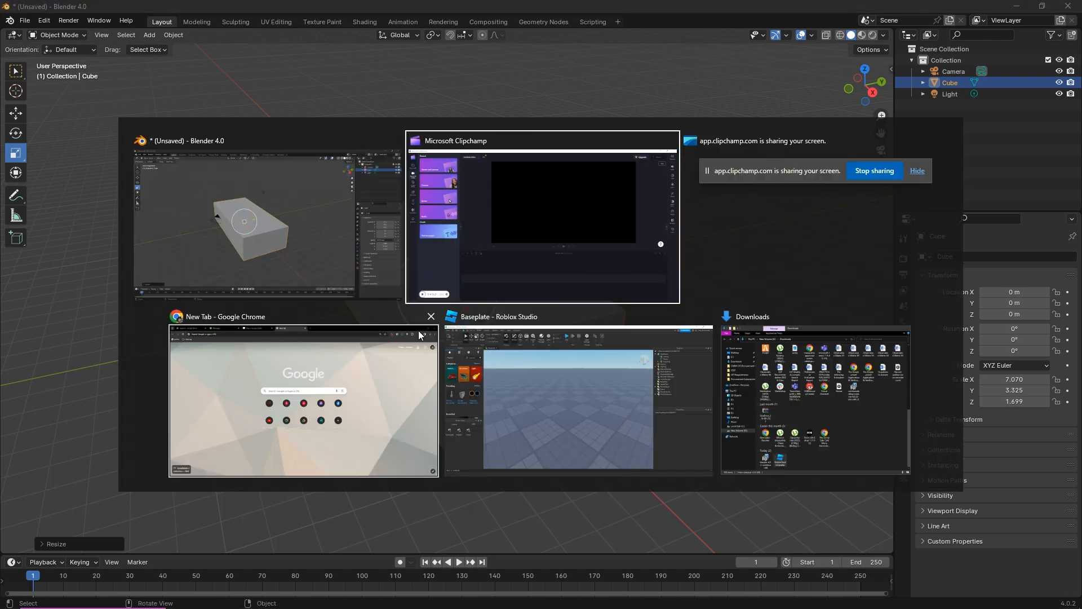
click(566, 410)
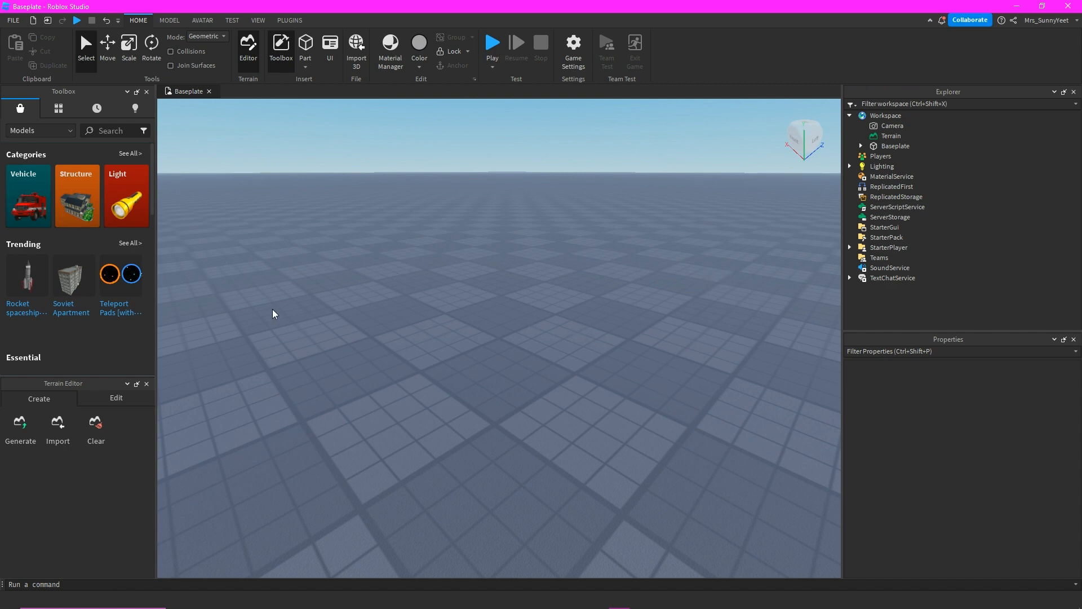
click(9, 25)
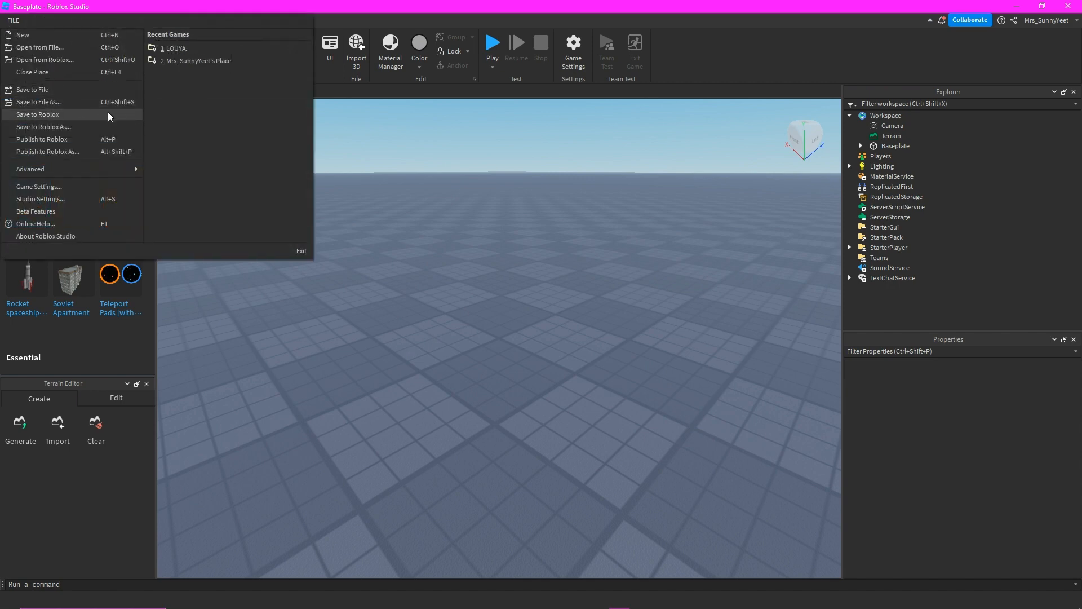
click(70, 33)
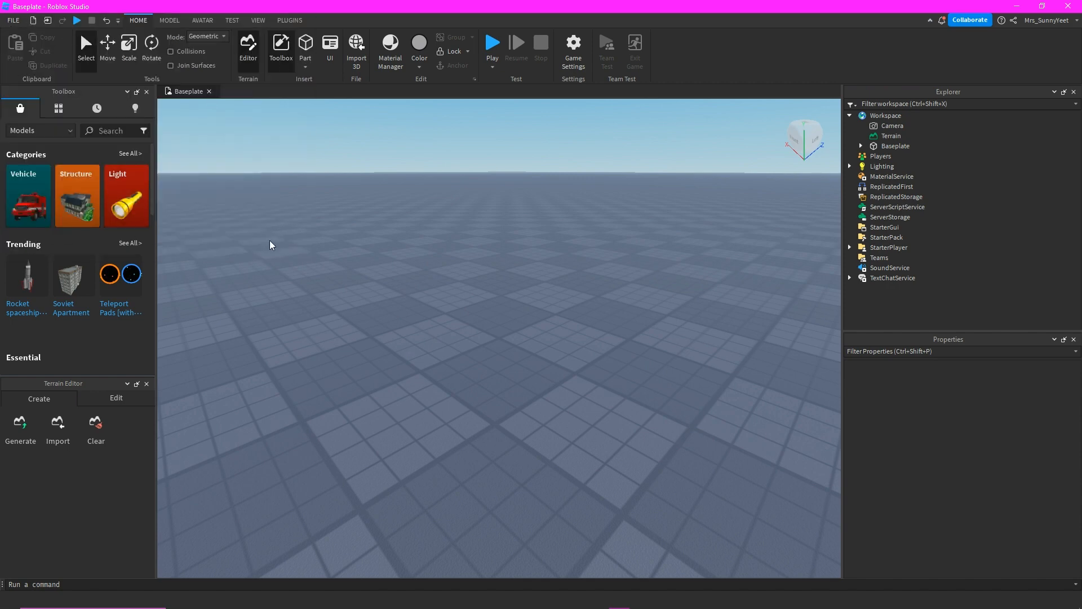
click(209, 91)
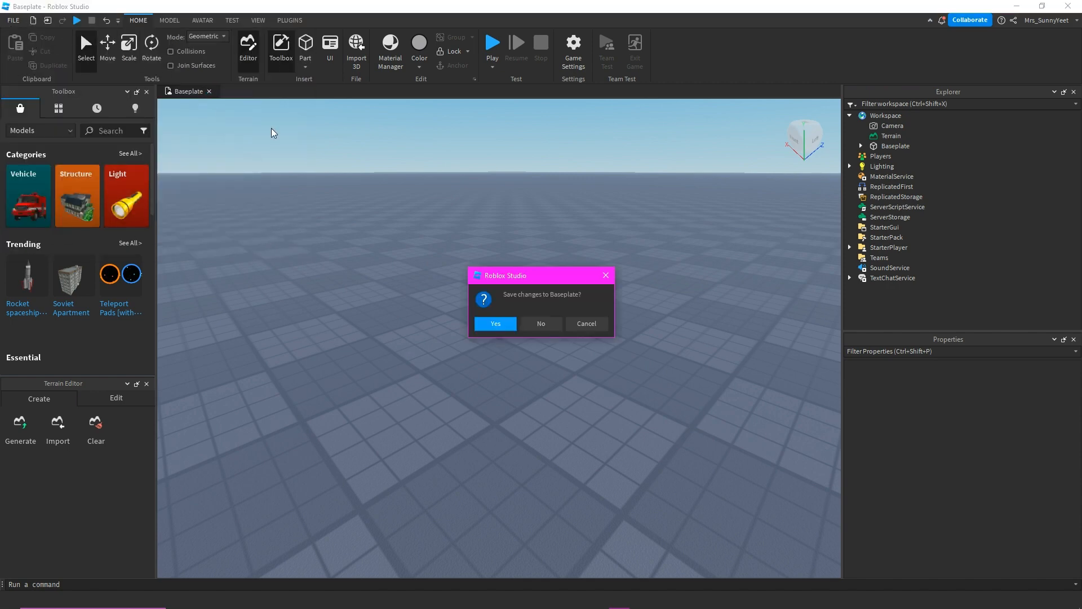
click(538, 327)
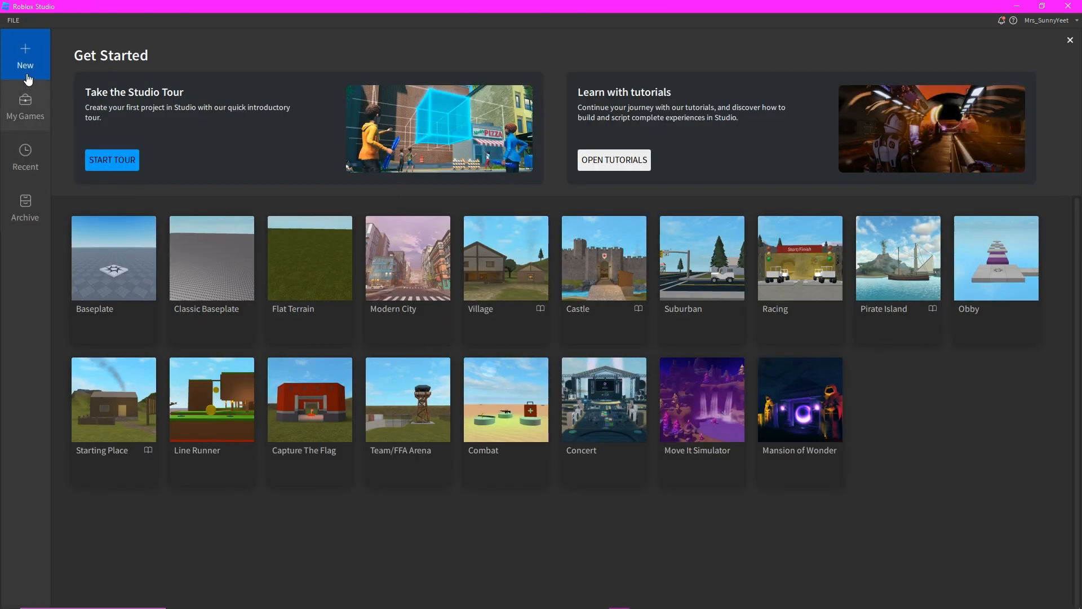
Create a new place from the Baseplate template and delete its spawn location.
click(1049, 21)
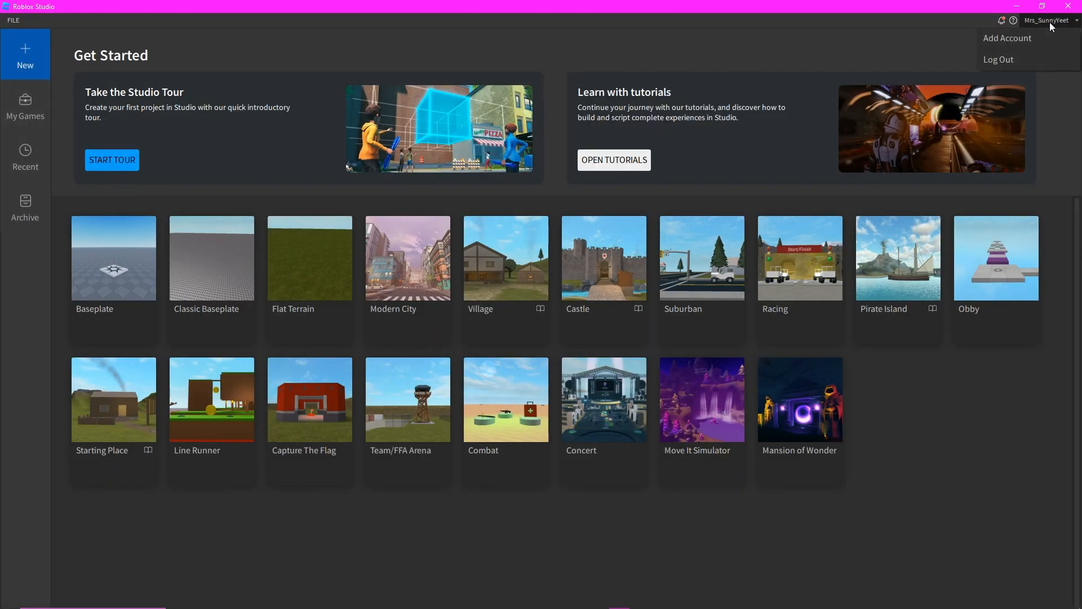
click(1049, 22)
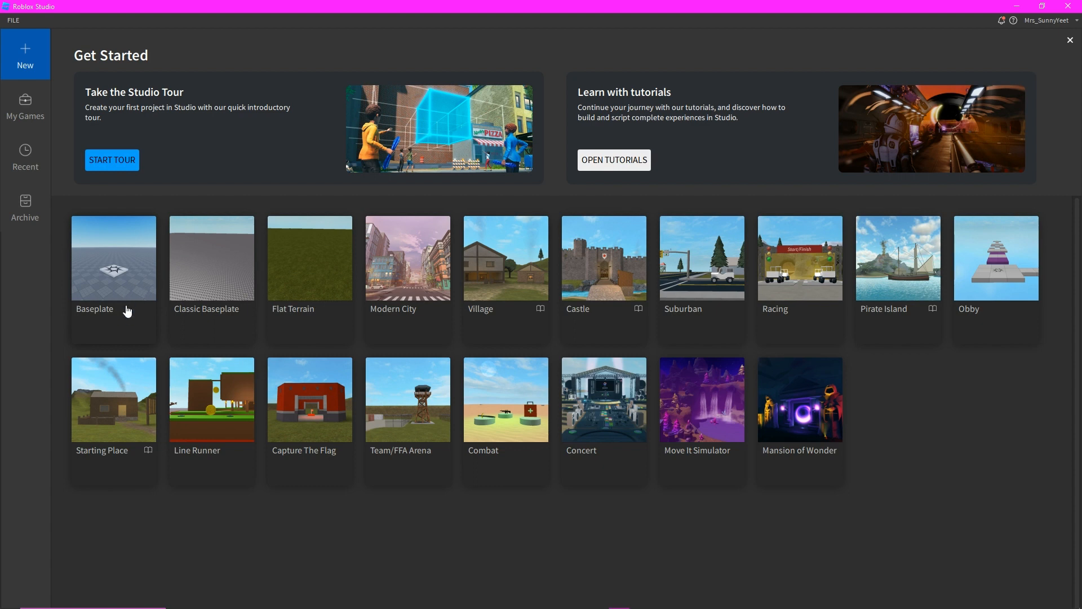
click(120, 288)
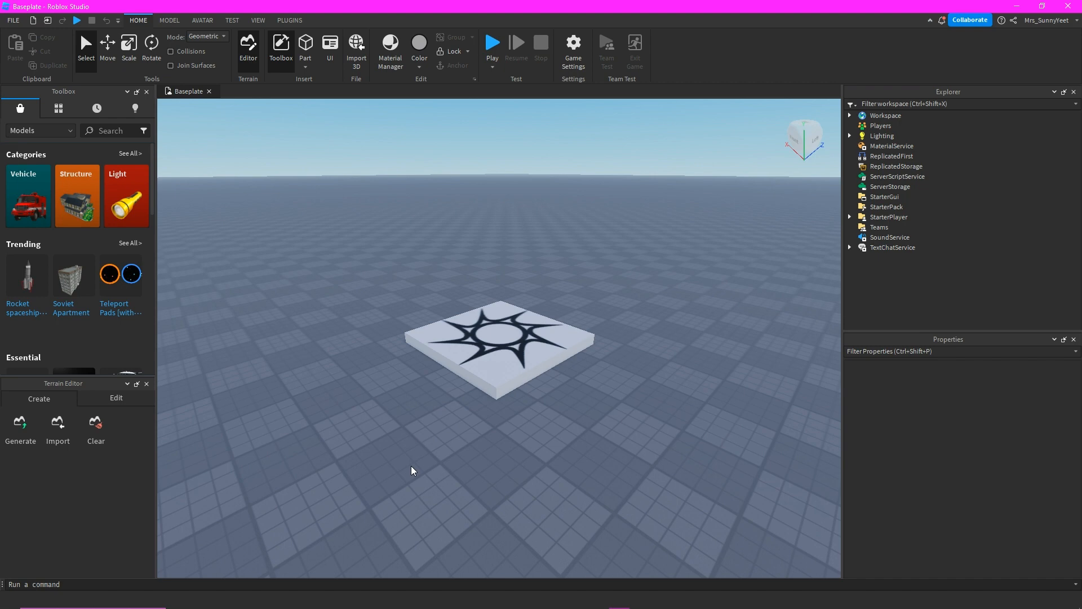
click(486, 354)
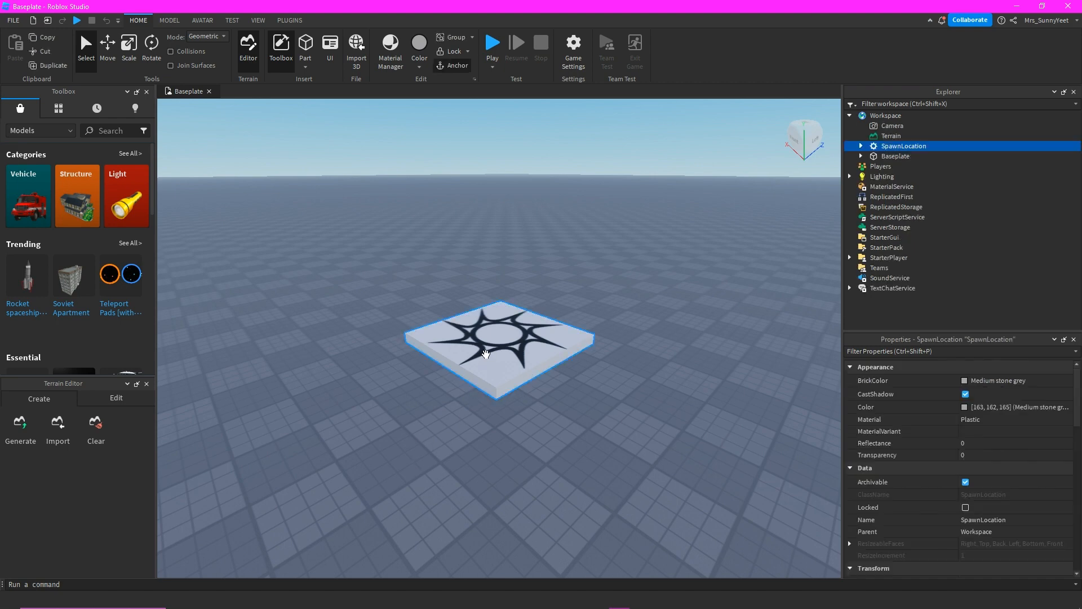
key(Delete)
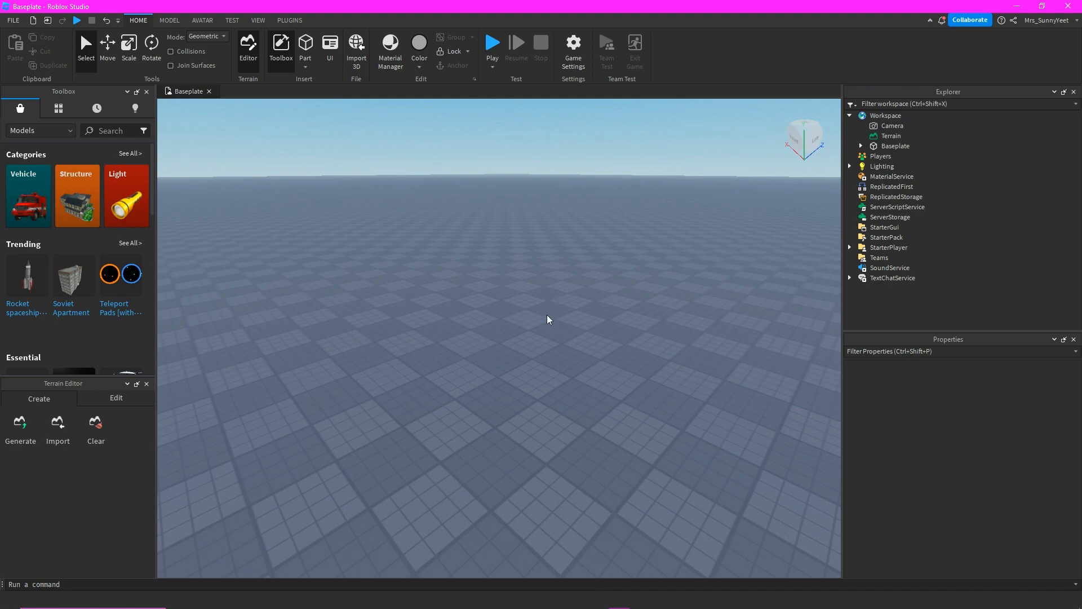
Switch to Blender and start a Wavefront (.obj) export of the box into the Desktop's IT201 folder.
key(alt+Tab)
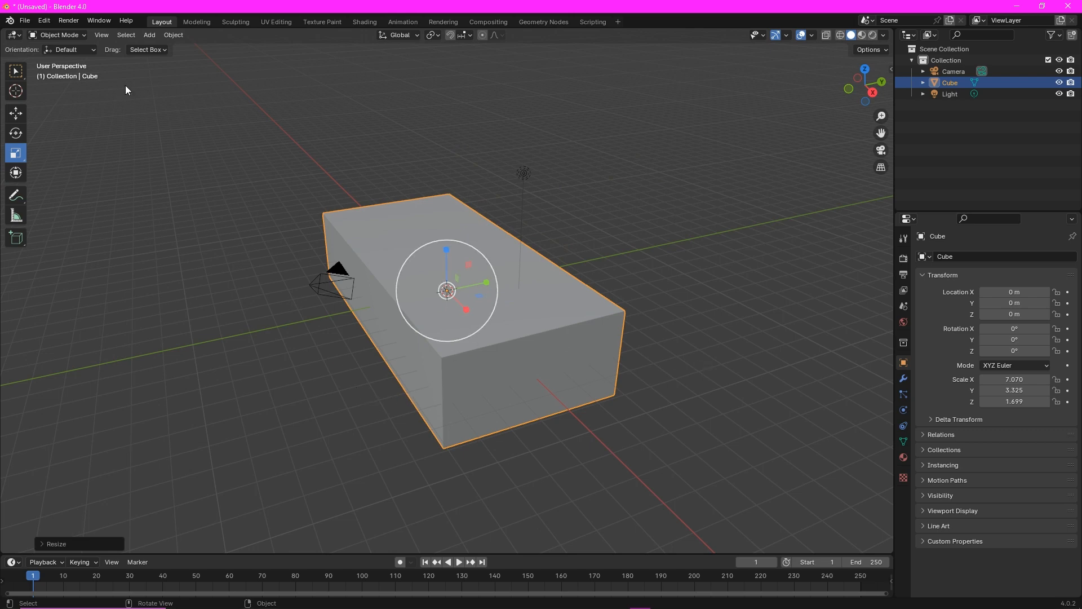
click(24, 20)
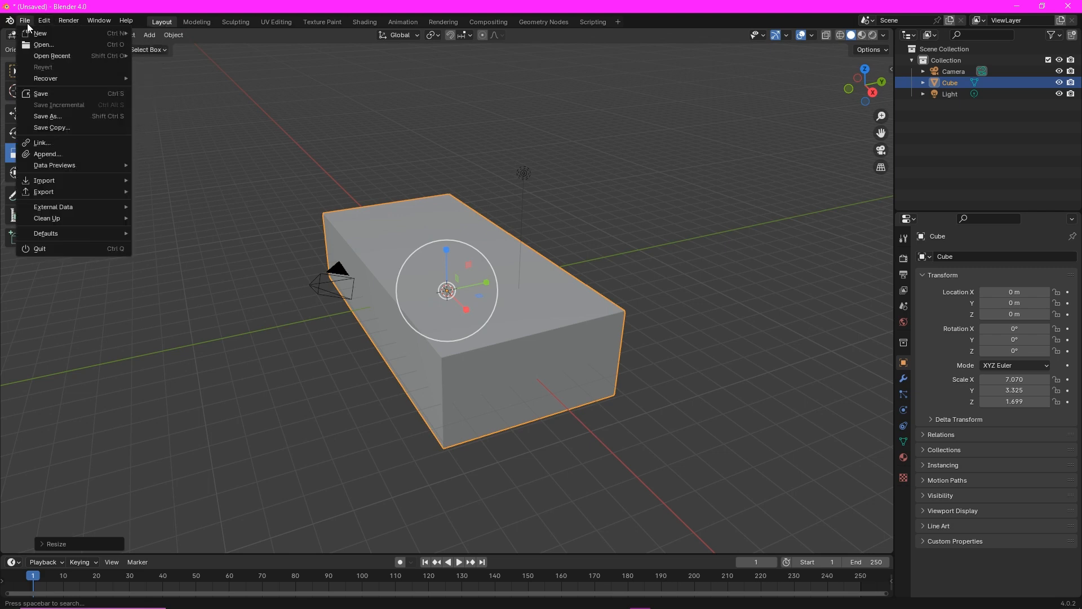
mouse_move(50, 193)
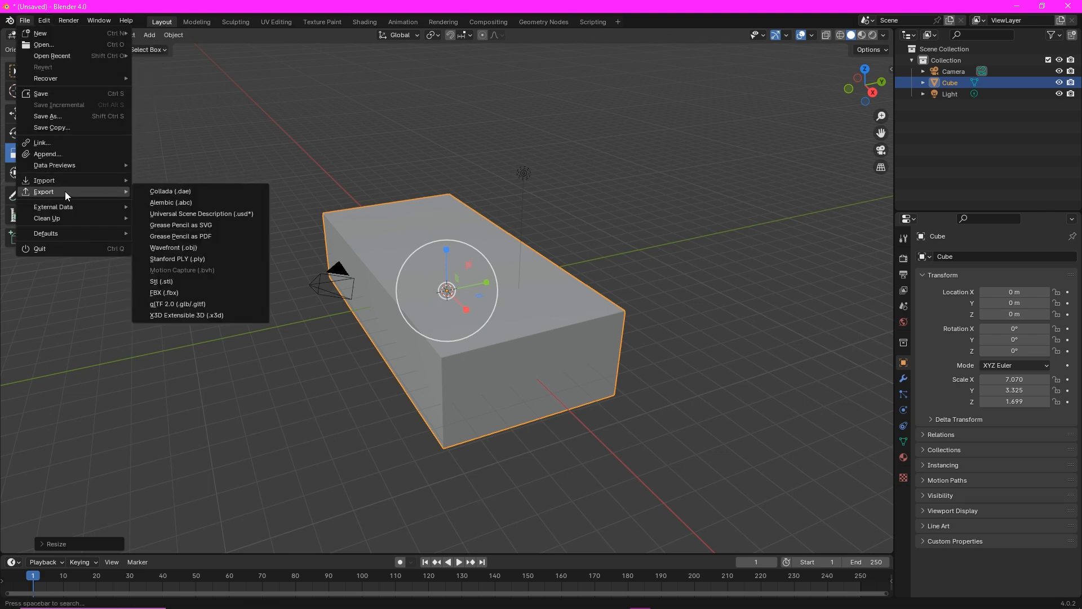
click(187, 253)
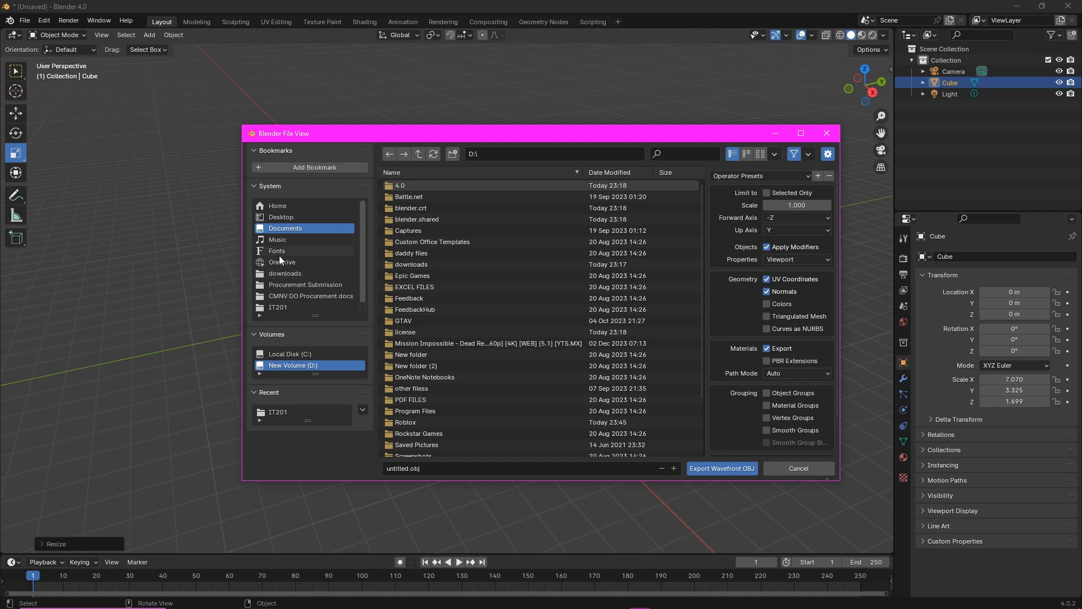
click(282, 308)
scroll(487, 357, down, 5)
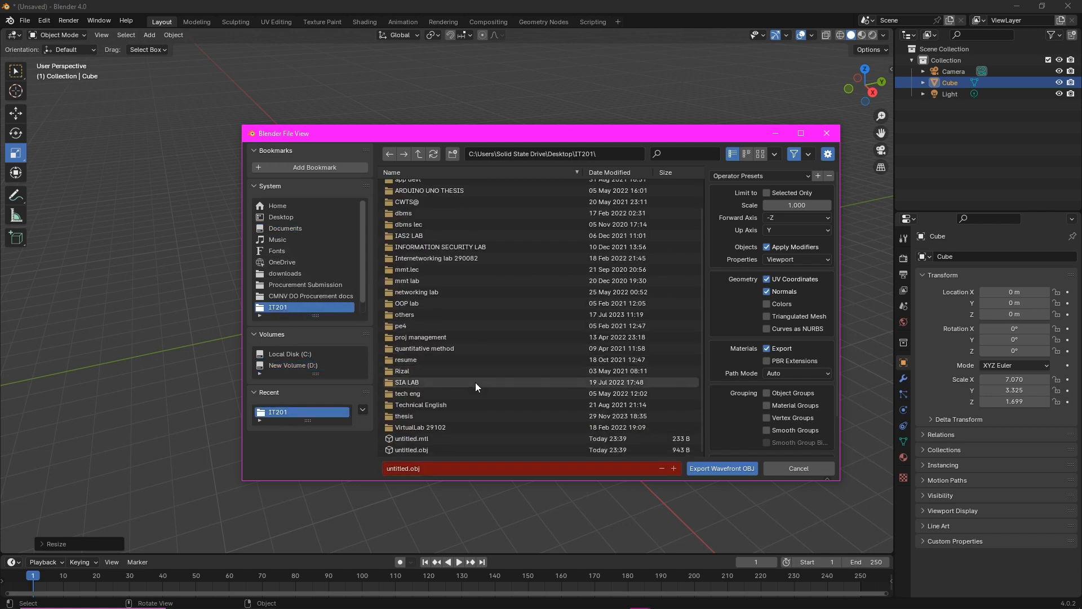
Name the export file sample.obj, limit it to Selected Only, and export the Wavefront OBJ.
double_click(405, 469)
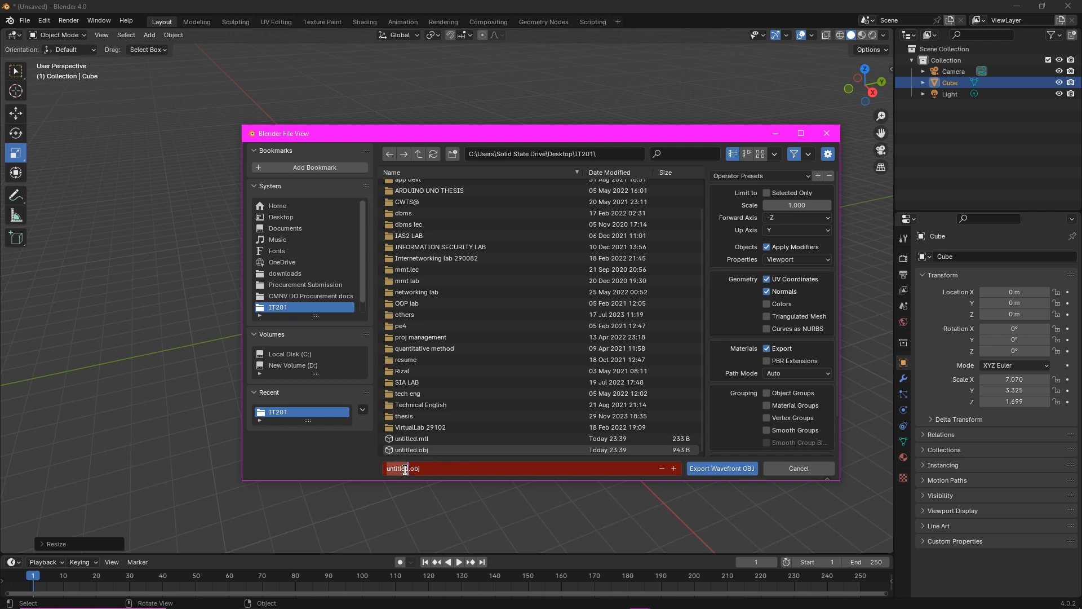
text(sample)
click(722, 470)
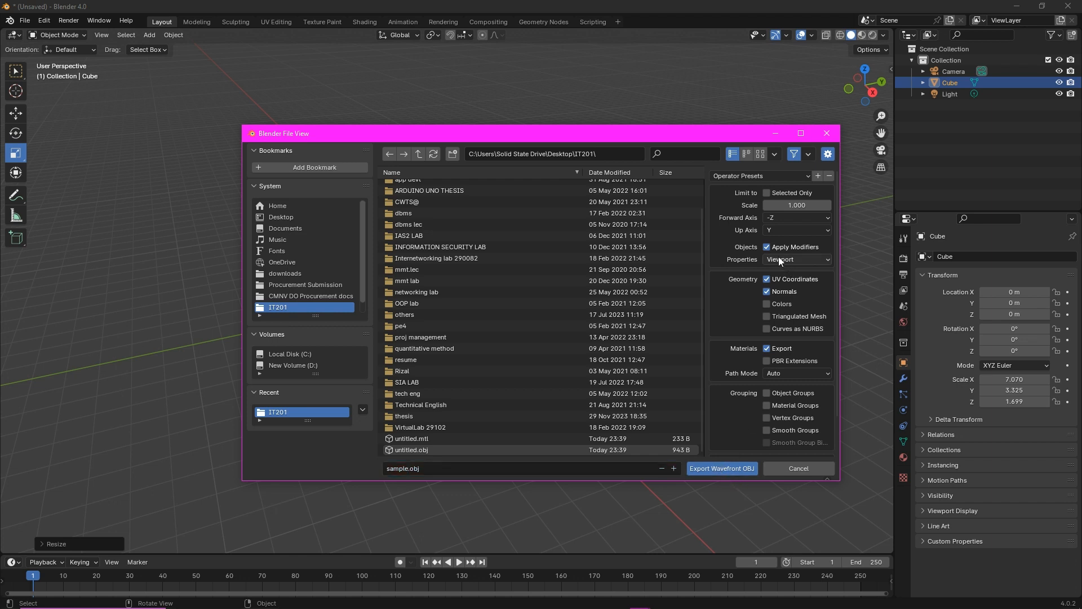
click(766, 278)
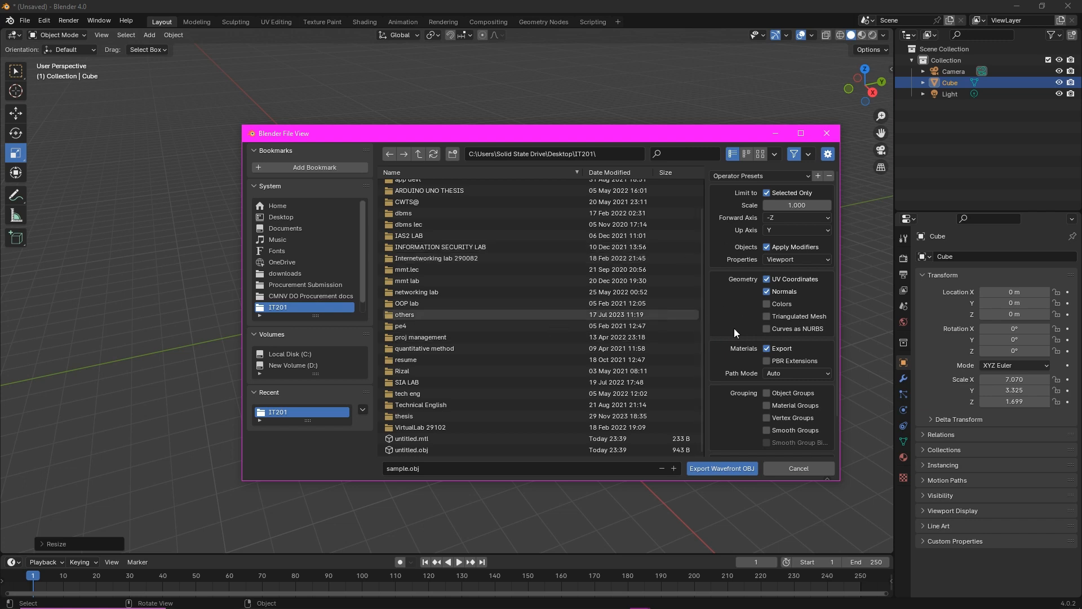
click(722, 469)
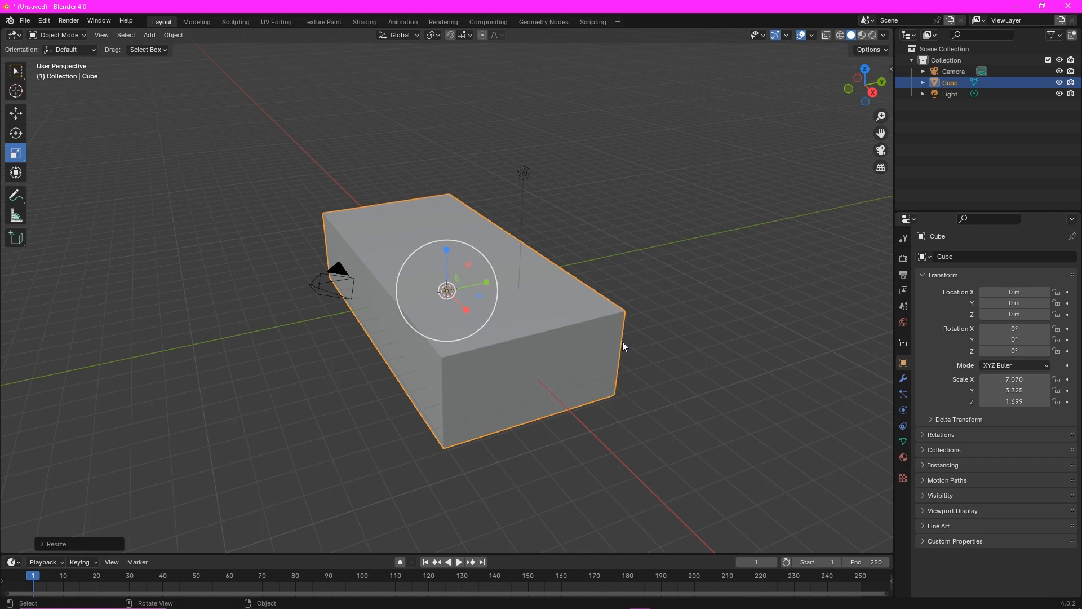
Switch to Roblox Studio and insert a MeshPart into the Workspace.
key(alt+Tab)
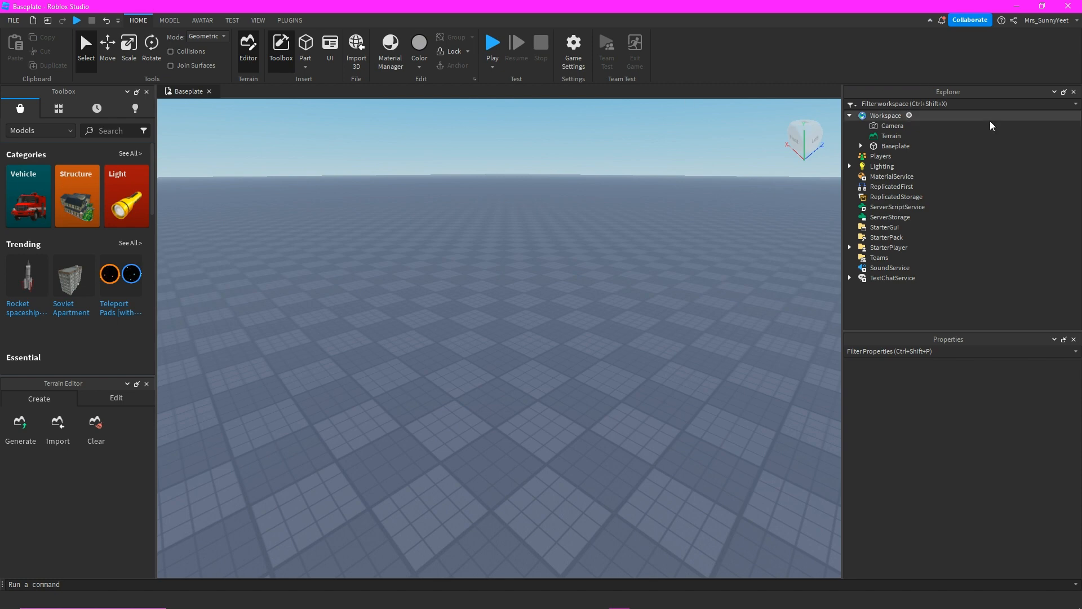
click(879, 117)
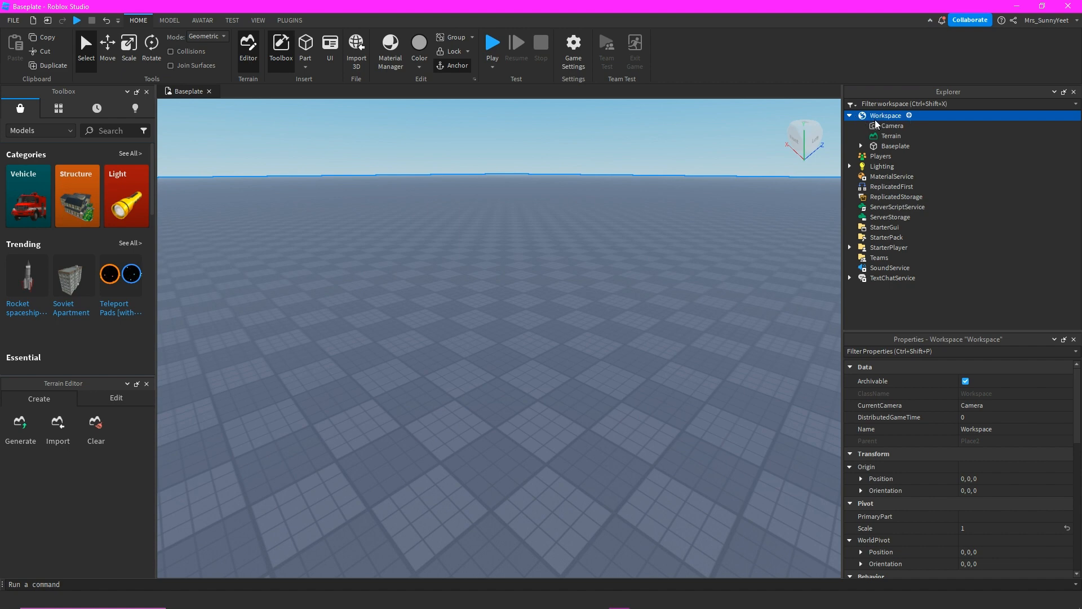
click(908, 116)
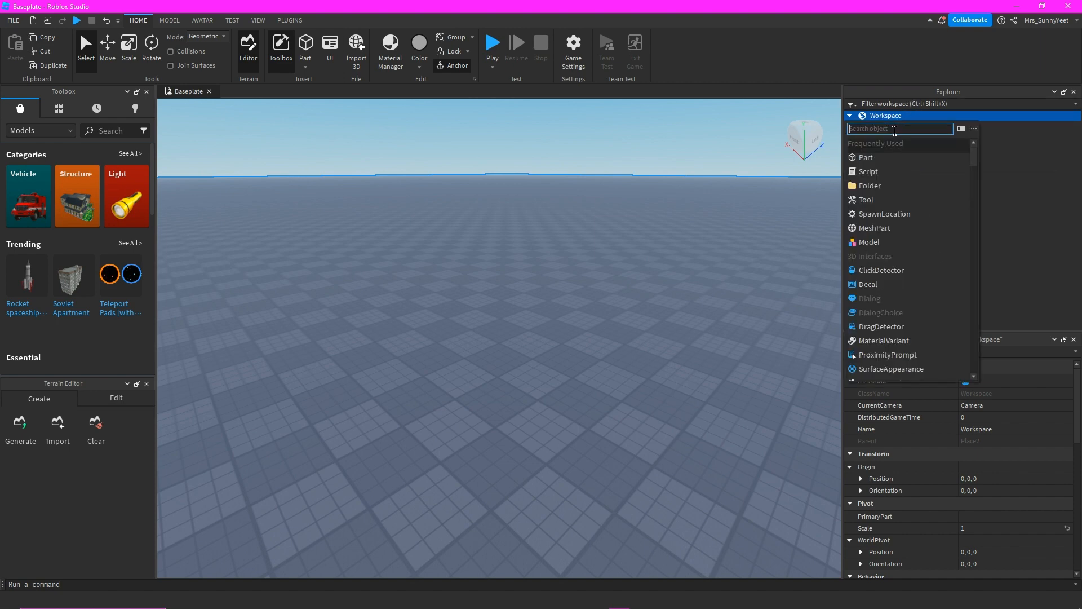
text(mesh)
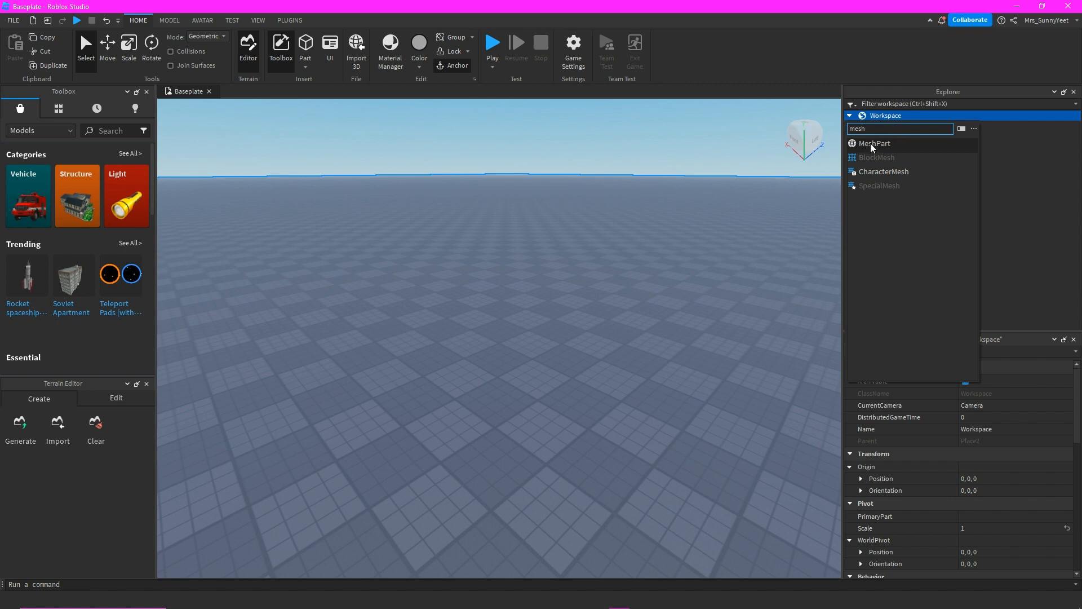
click(871, 144)
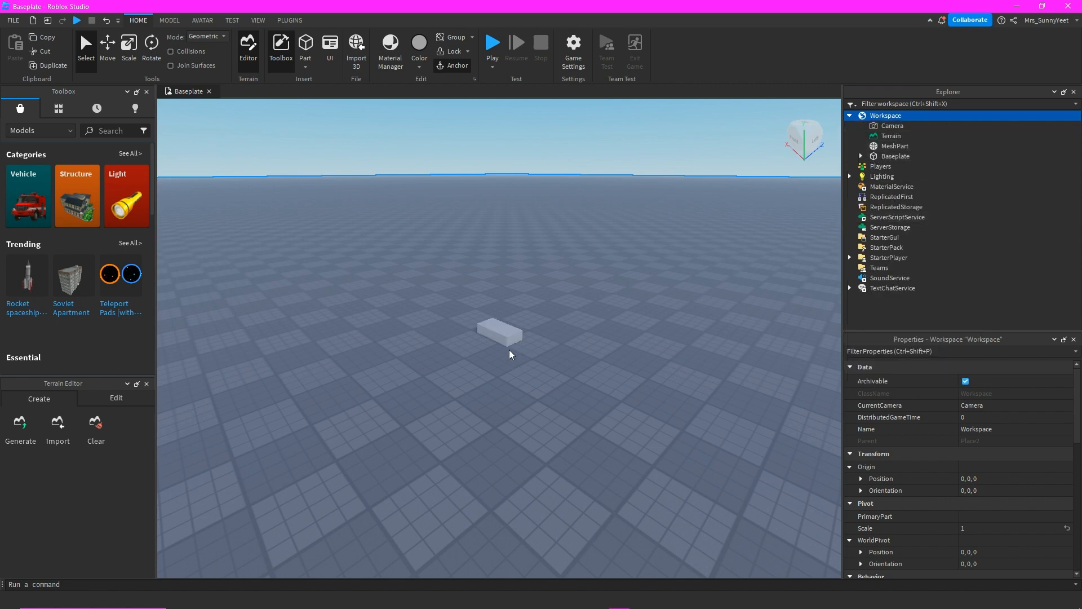
Select the MeshPart on the baseplate and open the mesh file chooser for its MeshId property.
click(494, 329)
scroll(510, 337, up, 6)
scroll(510, 336, down, 4)
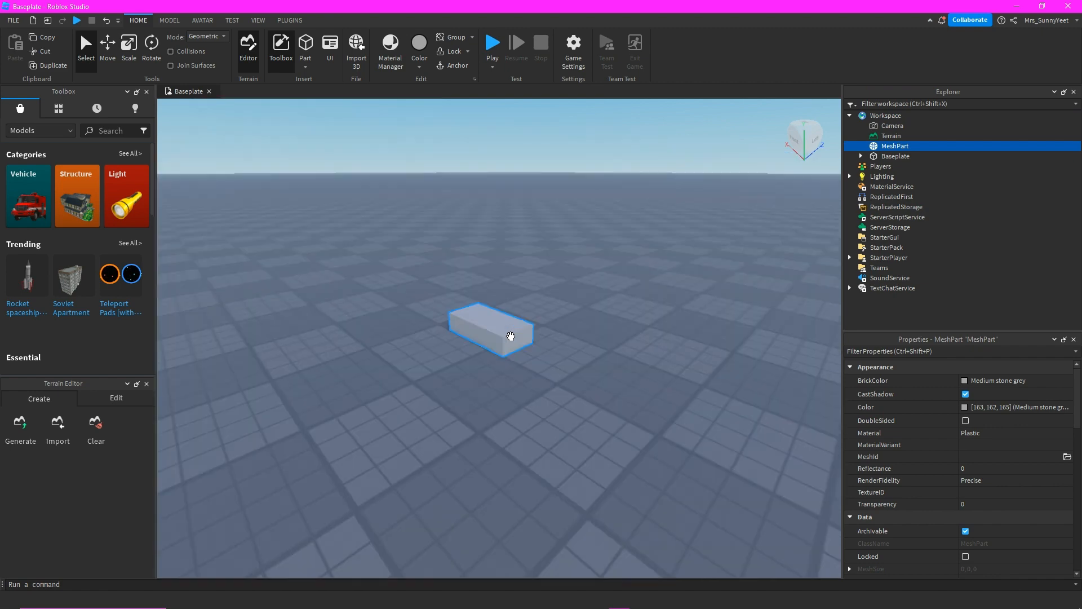
scroll(512, 336, up, 5)
scroll(512, 338, down, 5)
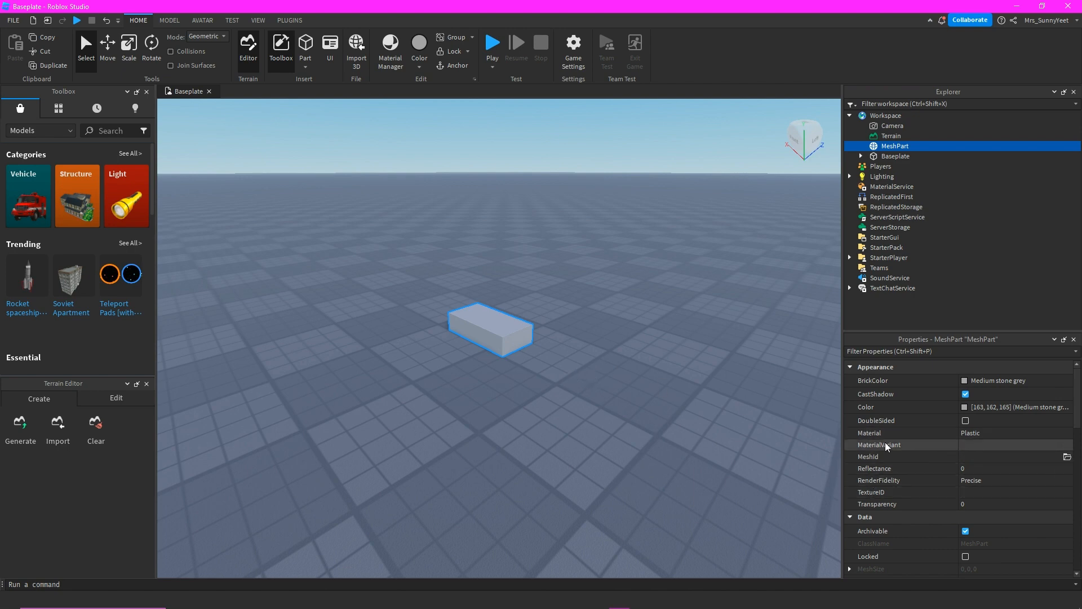
scroll(885, 442, down, 4)
scroll(891, 377, up, 4)
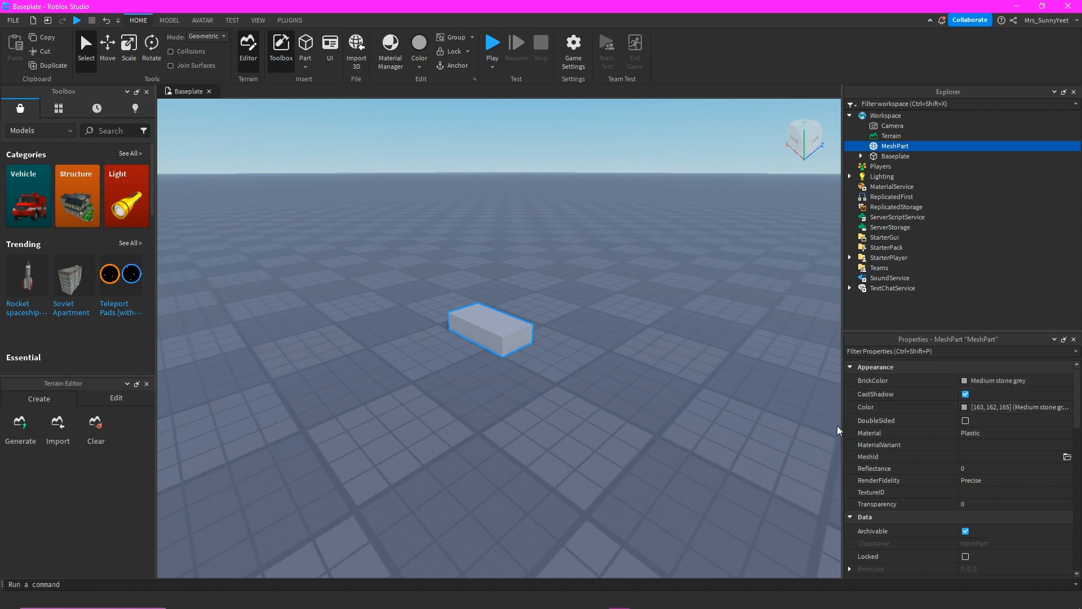
click(857, 458)
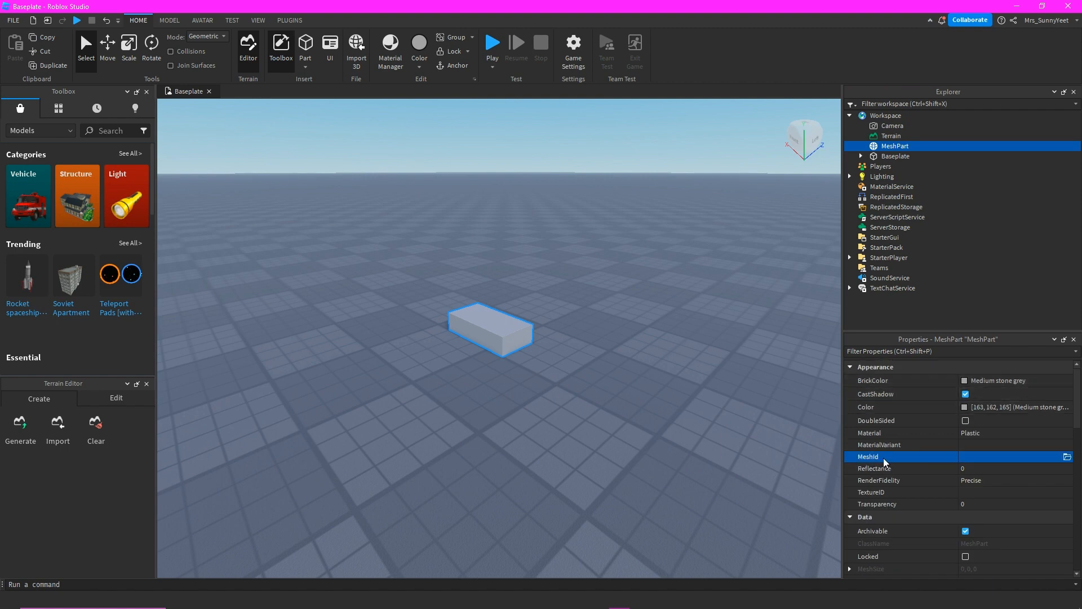
click(1067, 458)
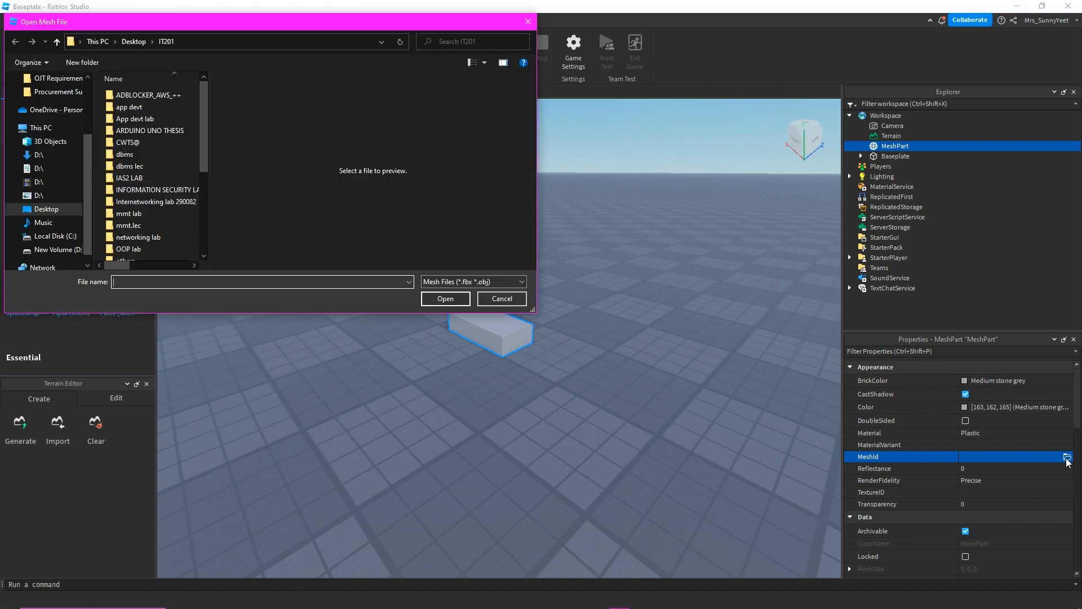
Load the sample mesh from the IT201 folder into the MeshPart and accept moving it to its given location.
scroll(51, 197, up, 2)
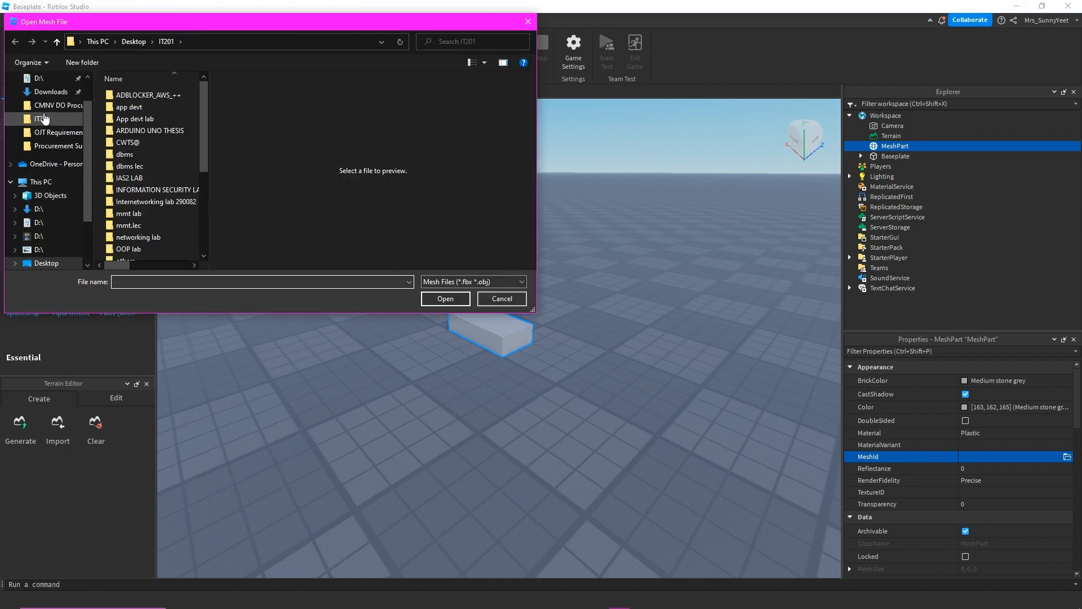
click(42, 119)
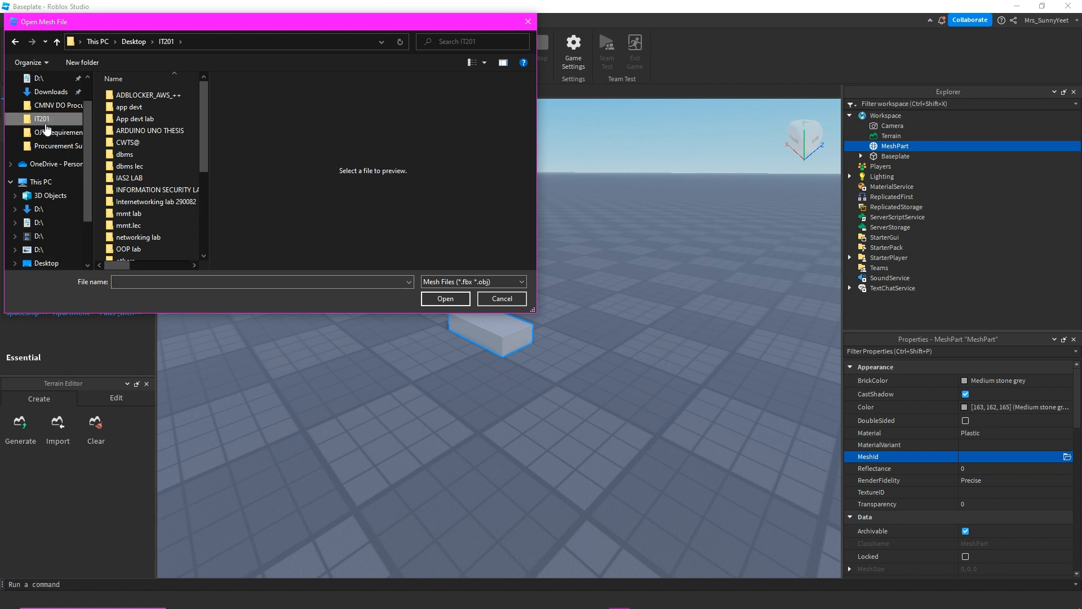
scroll(157, 169, down, 4)
click(133, 244)
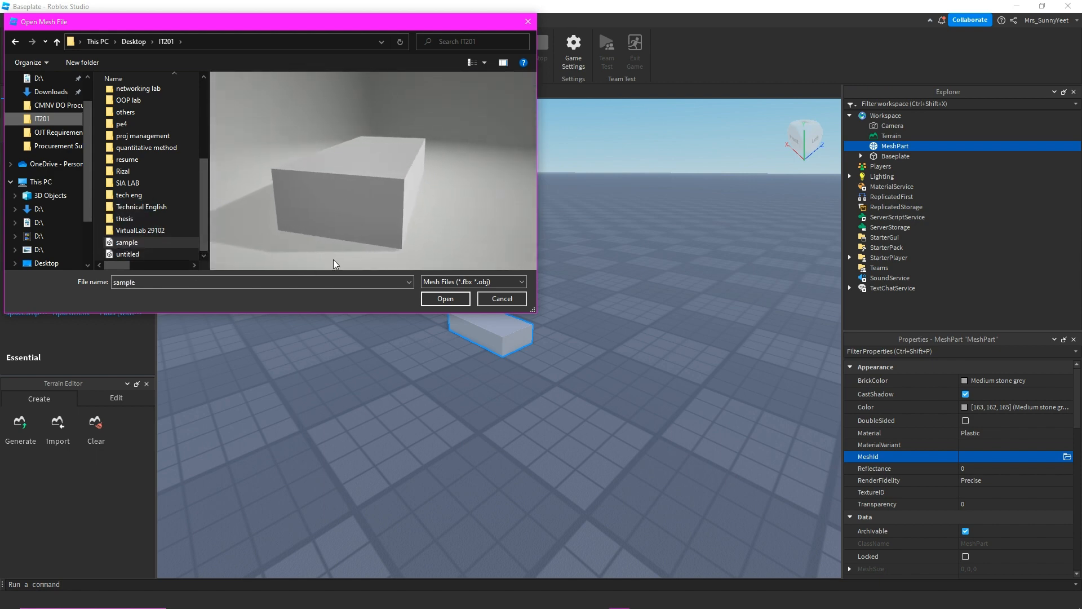
click(446, 299)
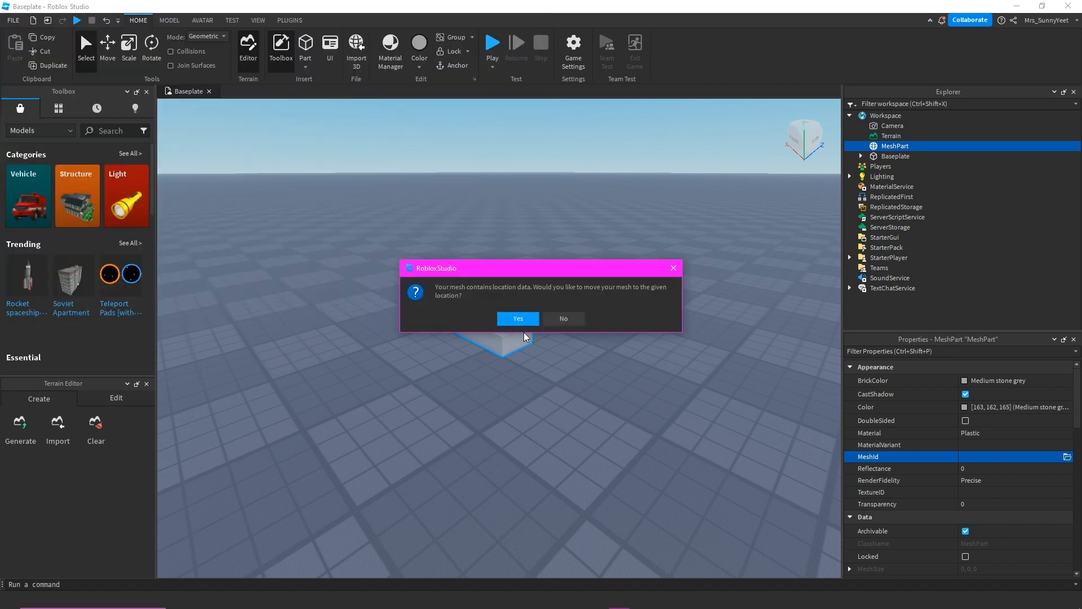
click(518, 318)
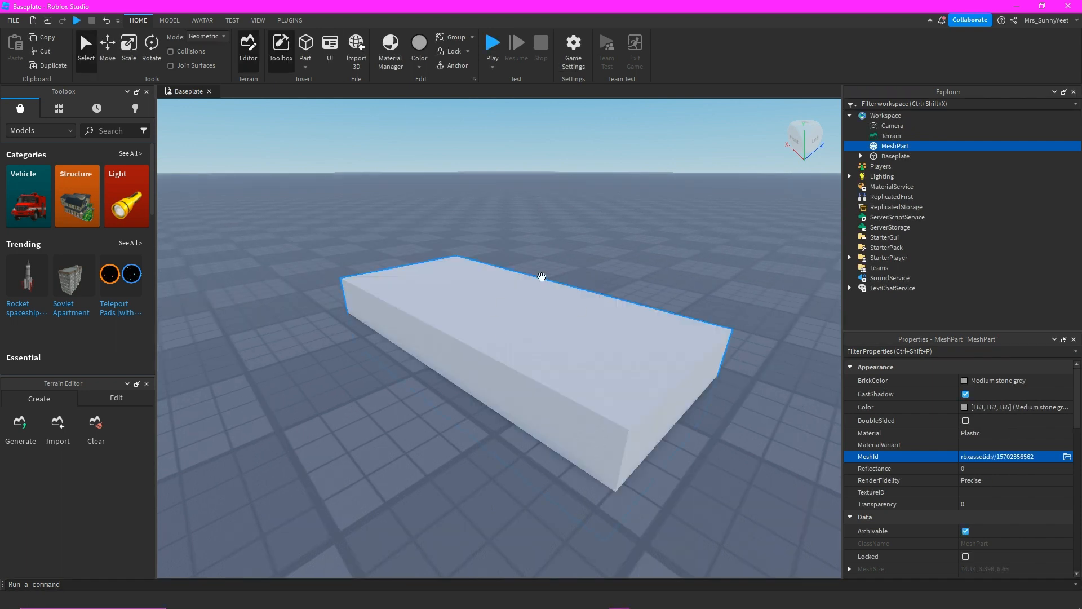
Set the MeshPart's BrickColor to Pink.
scroll(561, 329, down, 3)
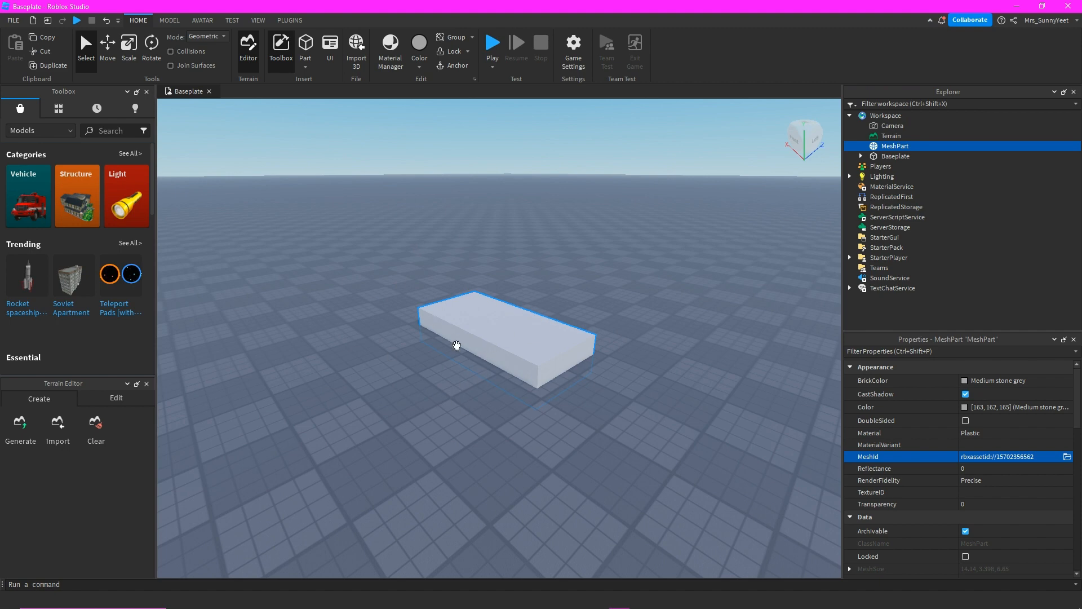
click(979, 379)
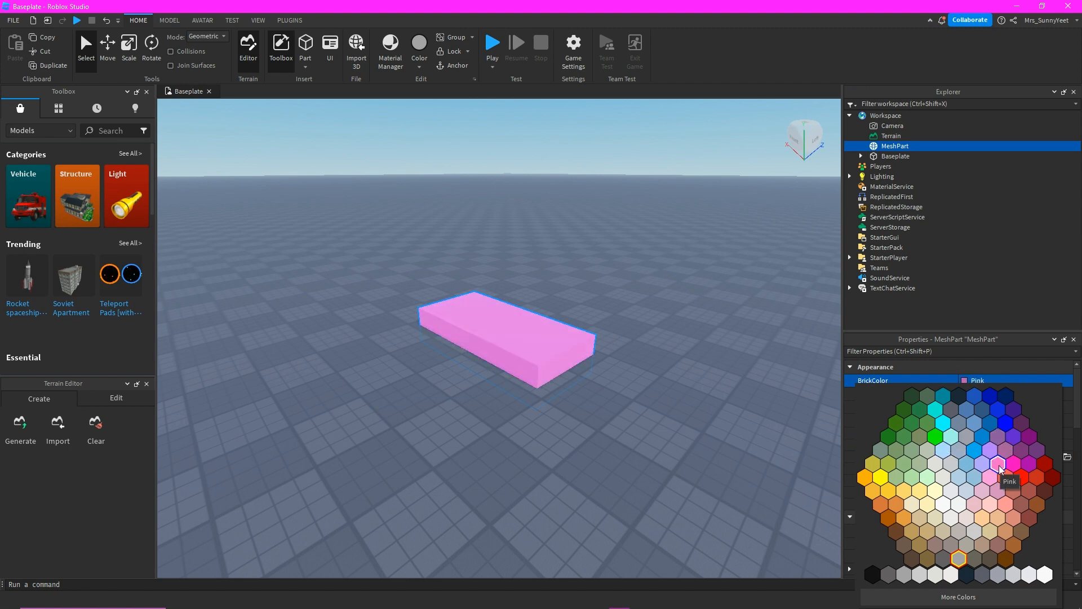
click(998, 466)
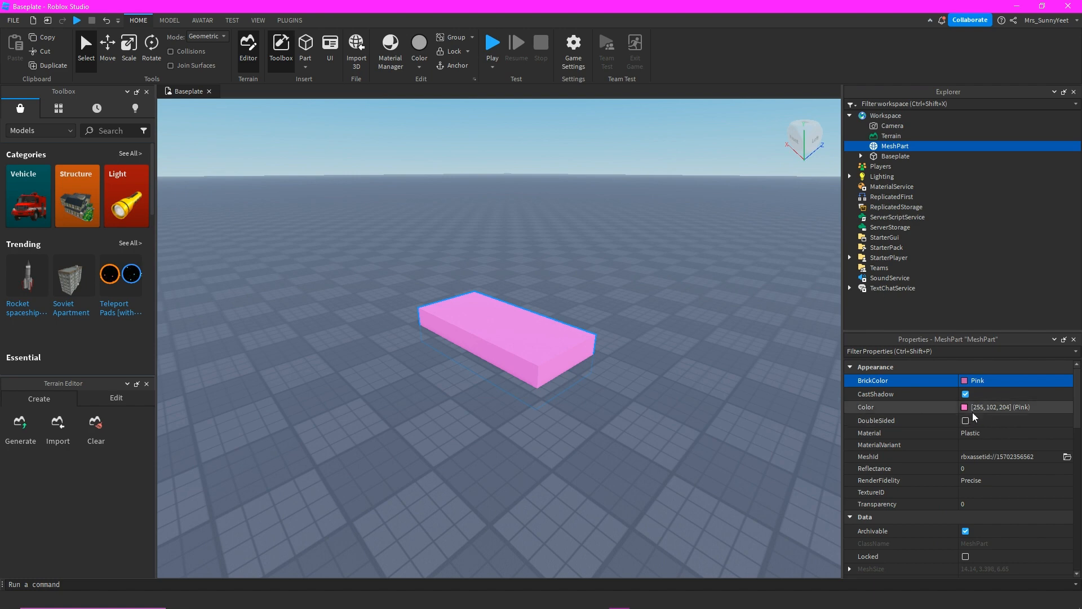
Try the Marble, Ice and Neon materials on the pink MeshPart.
click(993, 432)
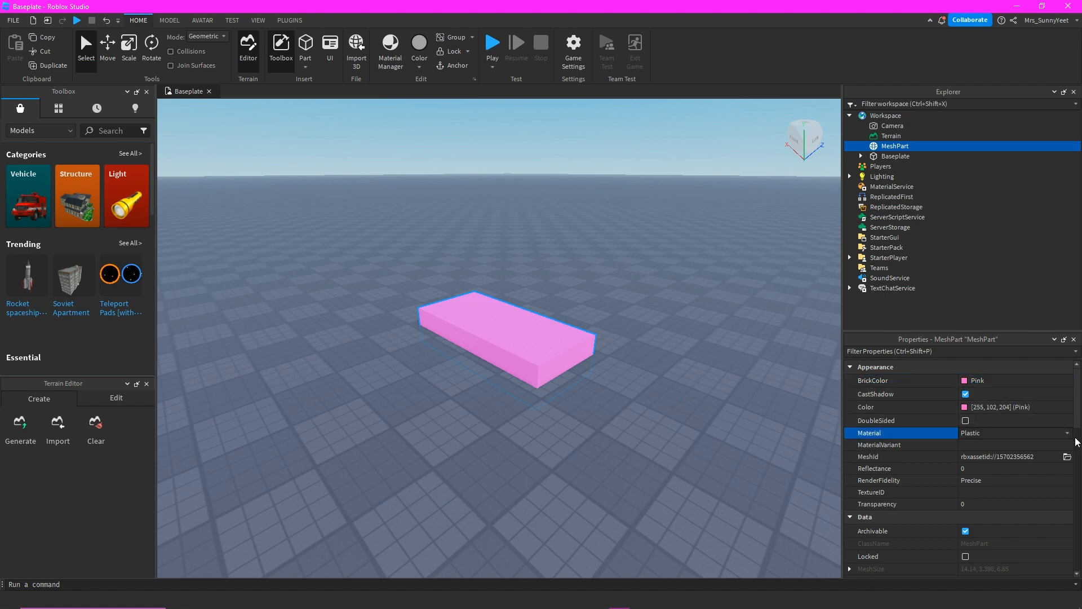
click(1067, 433)
click(1004, 472)
click(1053, 433)
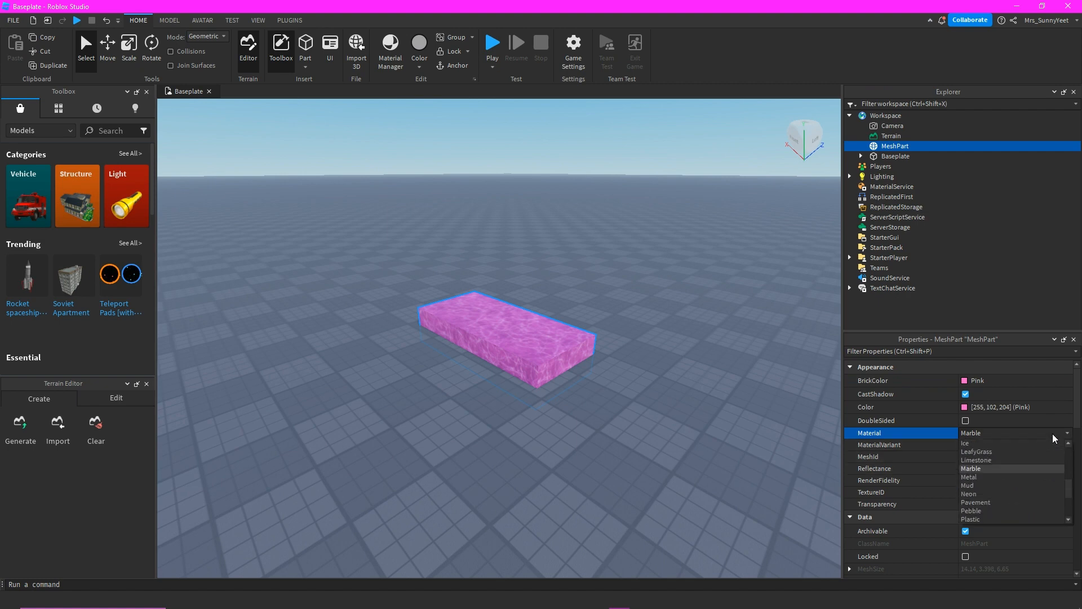
click(1006, 445)
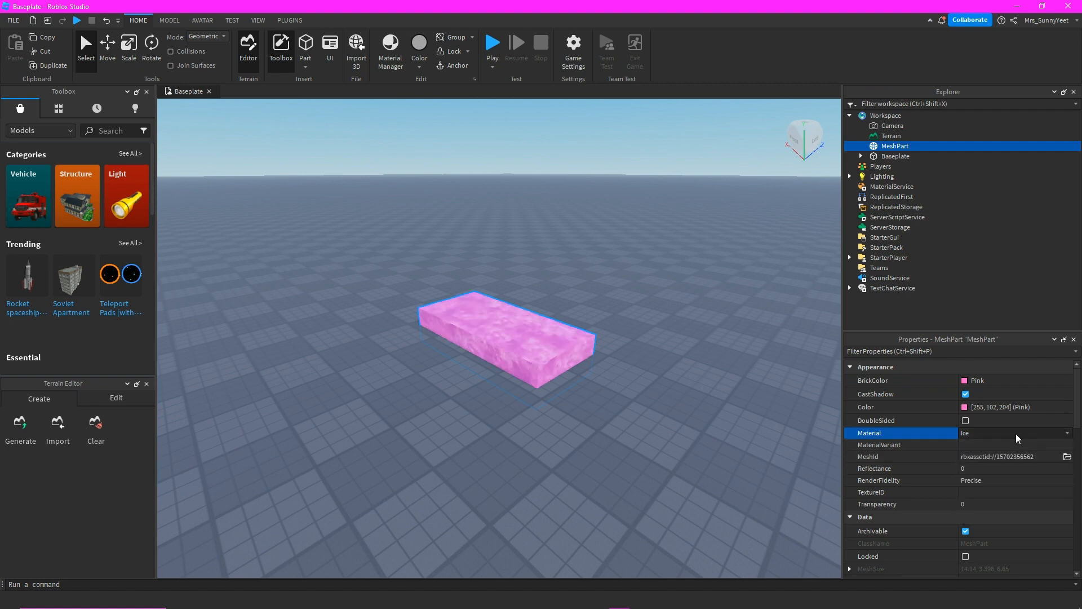
click(1032, 434)
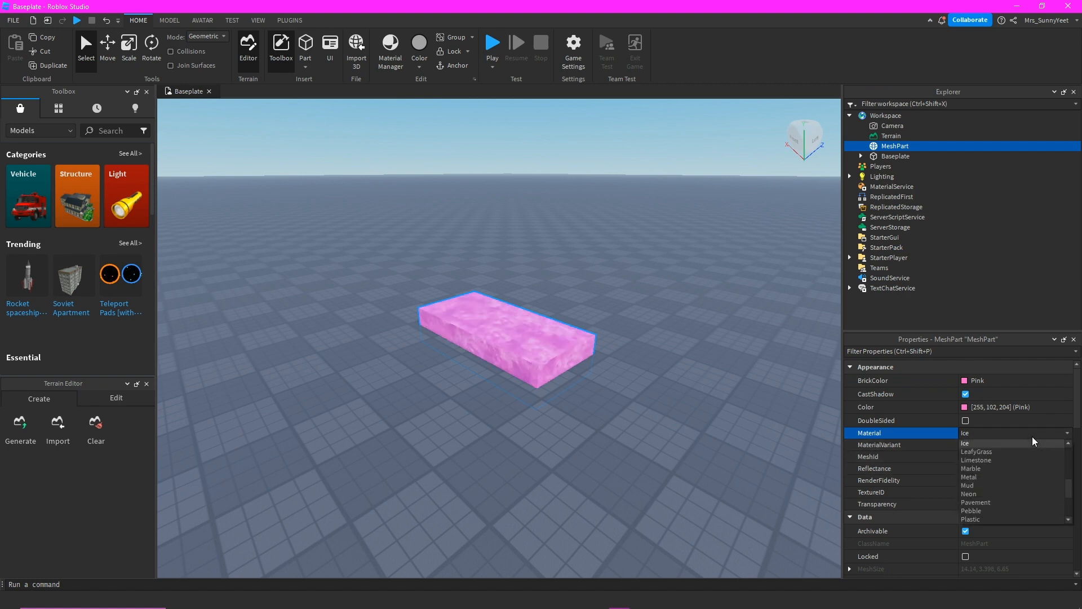
click(982, 493)
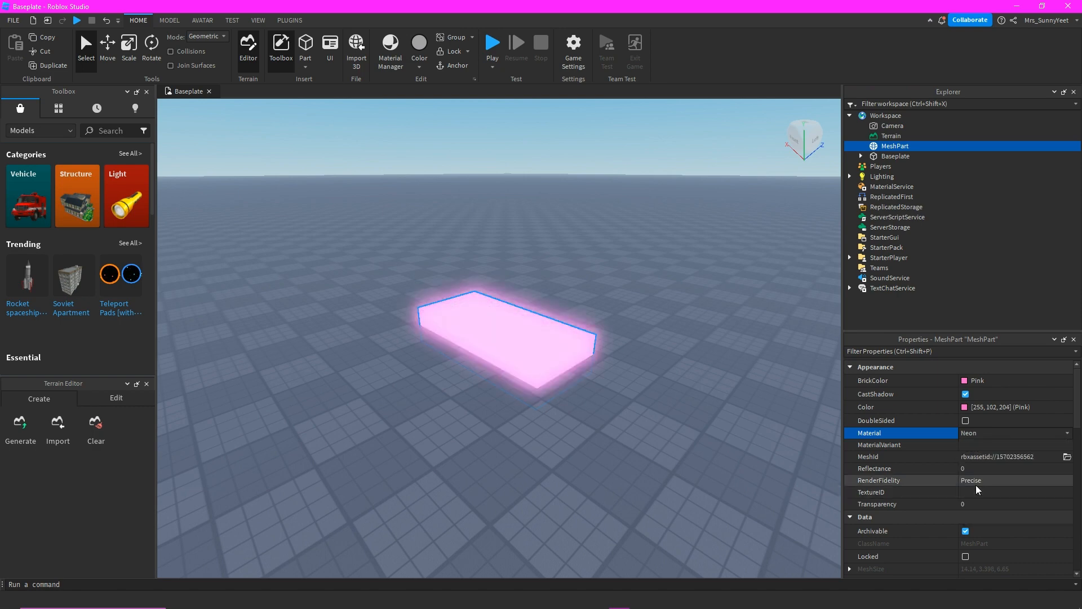
Try the Mud, Pebble and Plastic materials on the pink MeshPart.
click(994, 435)
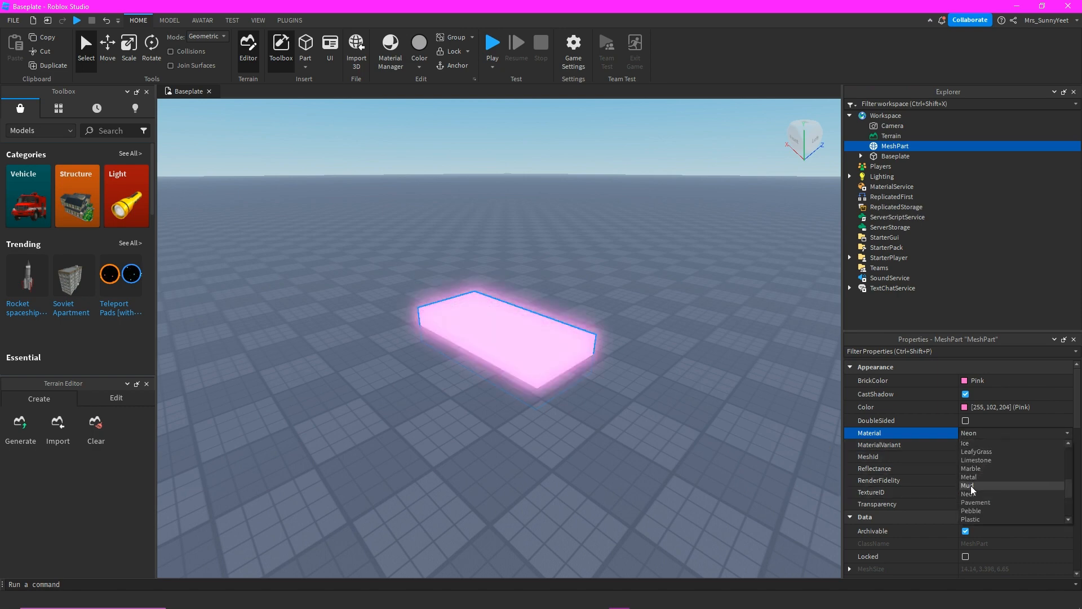
click(970, 485)
click(992, 433)
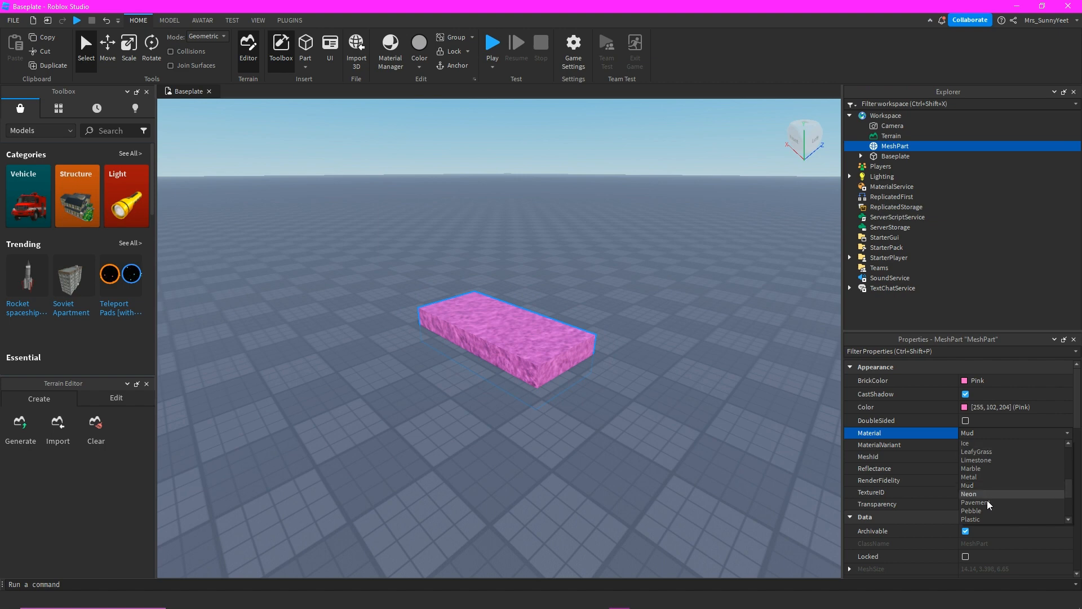
click(984, 513)
click(979, 435)
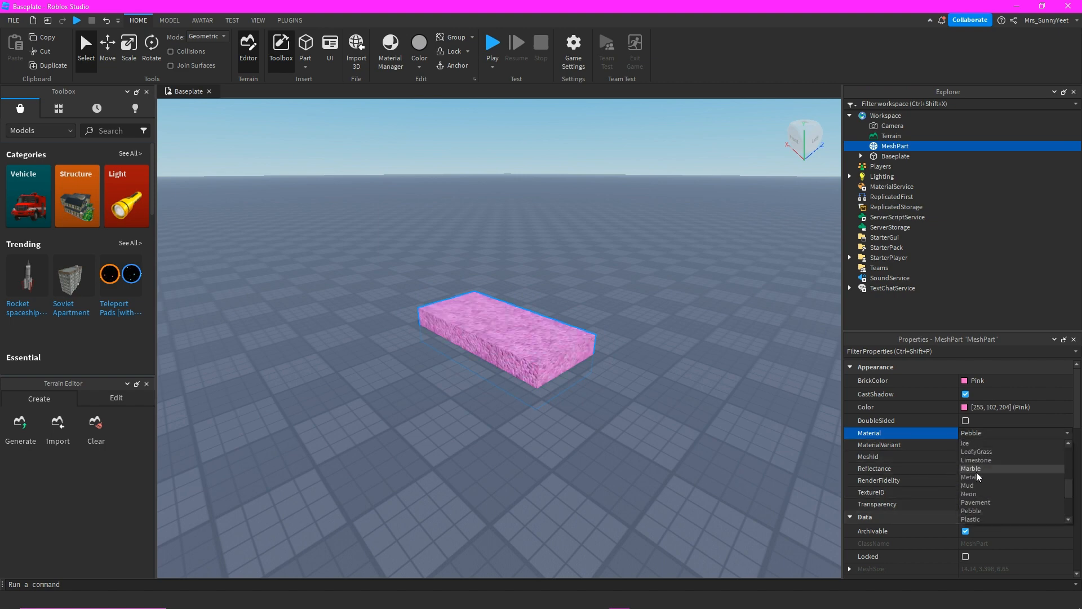
click(974, 518)
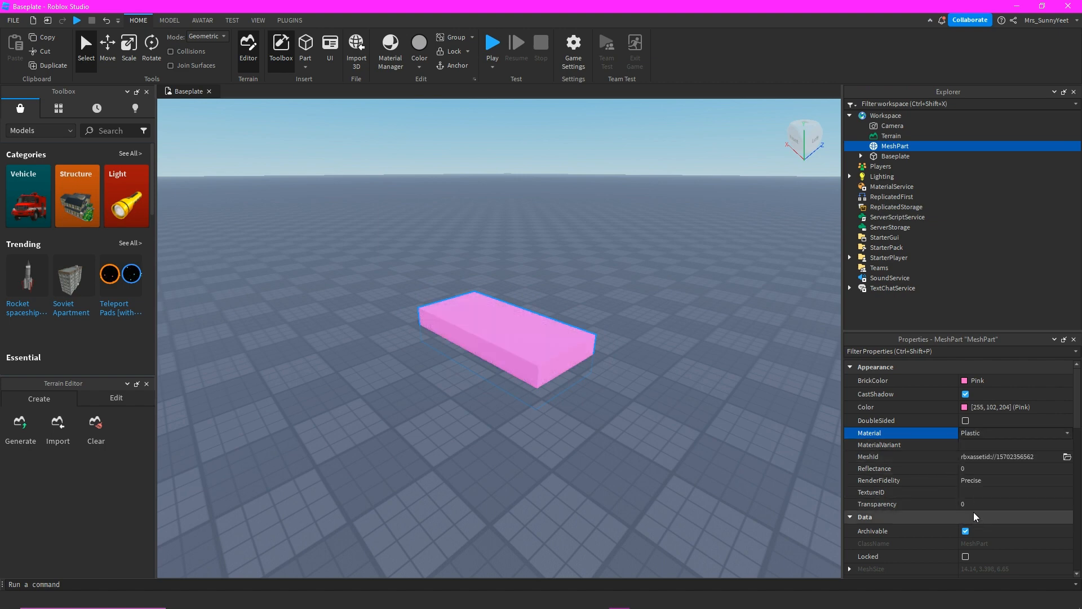
Set the MeshPart's material to Limestone.
click(1009, 432)
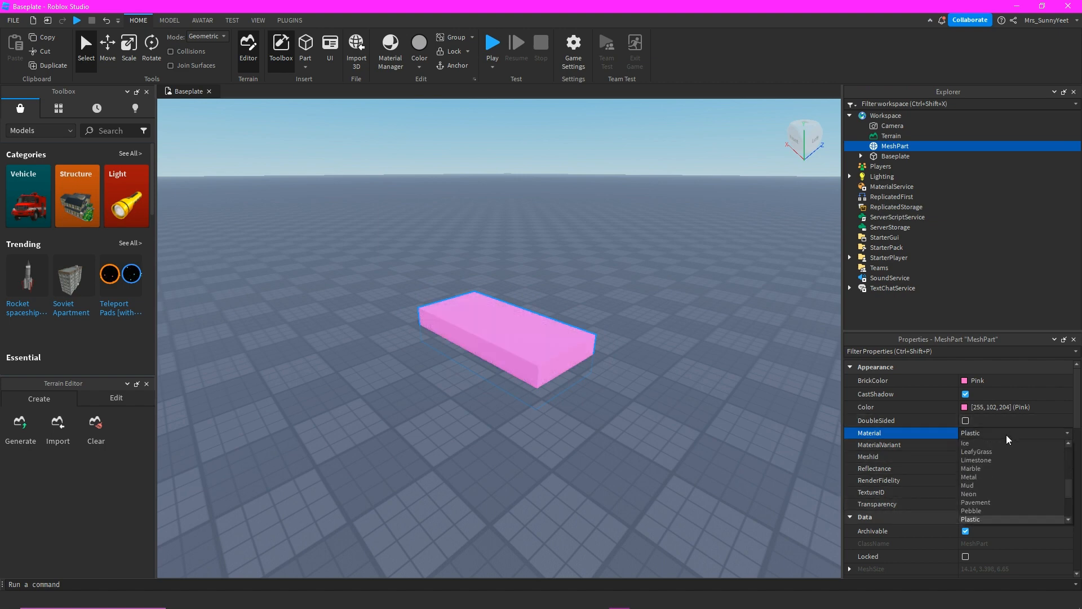
click(982, 461)
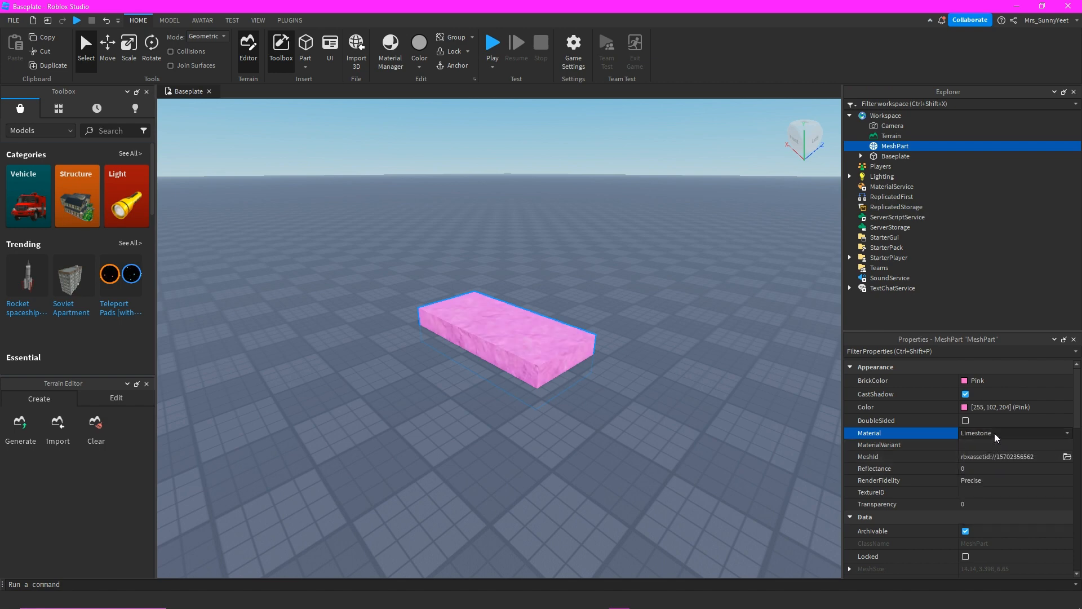